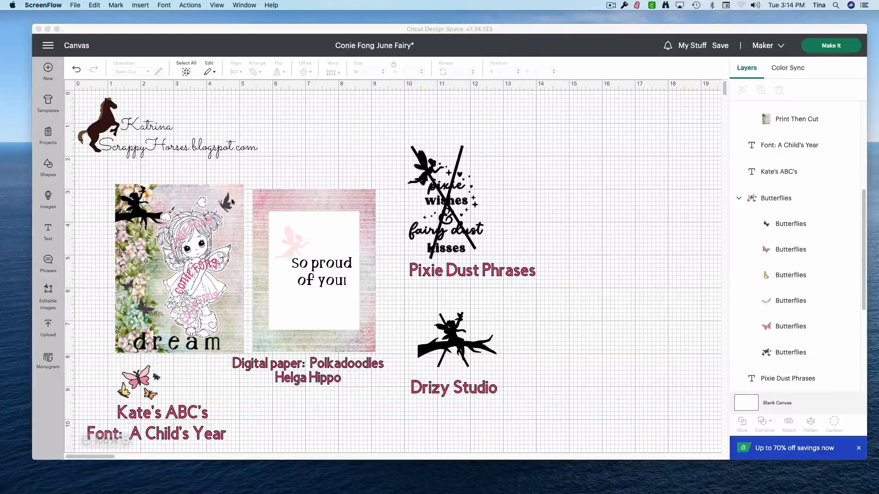
- Move the fairy girl image off the card front to empty canvas beside the phrases, and shift both card panels slightly up and left
click(184, 247)
drag(184, 247, 580, 209)
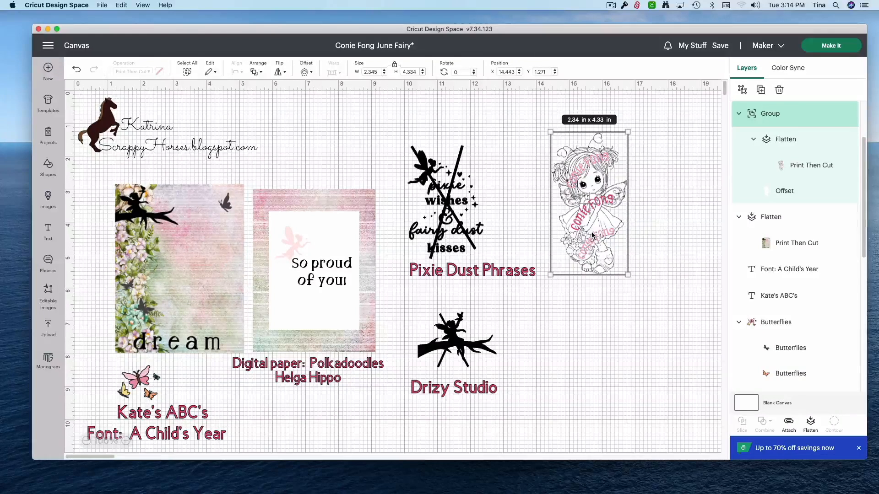
click(182, 313)
mouse_move(182, 312)
mouse_down()
mouse_move(152, 312)
mouse_move(170, 311)
mouse_up()
mouse_move(305, 318)
mouse_down()
mouse_move(301, 296)
mouse_move(302, 310)
mouse_up()
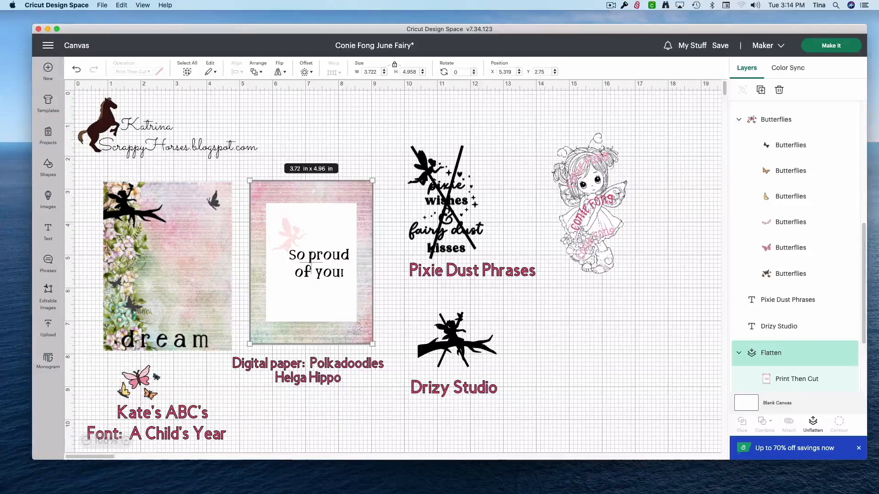
click(155, 281)
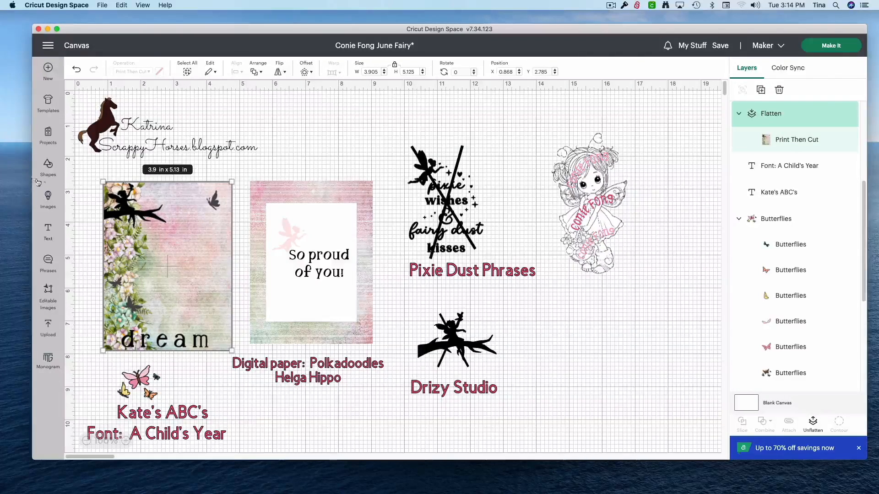
- Add a square shape and stretch it over the card front to about 3.94 by 5.11 in
click(48, 169)
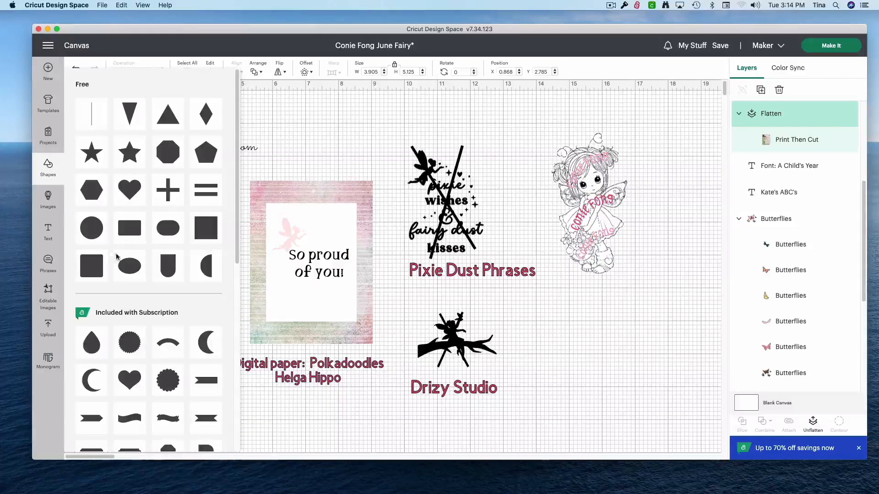
click(207, 230)
drag(129, 143, 233, 226)
drag(183, 249, 185, 351)
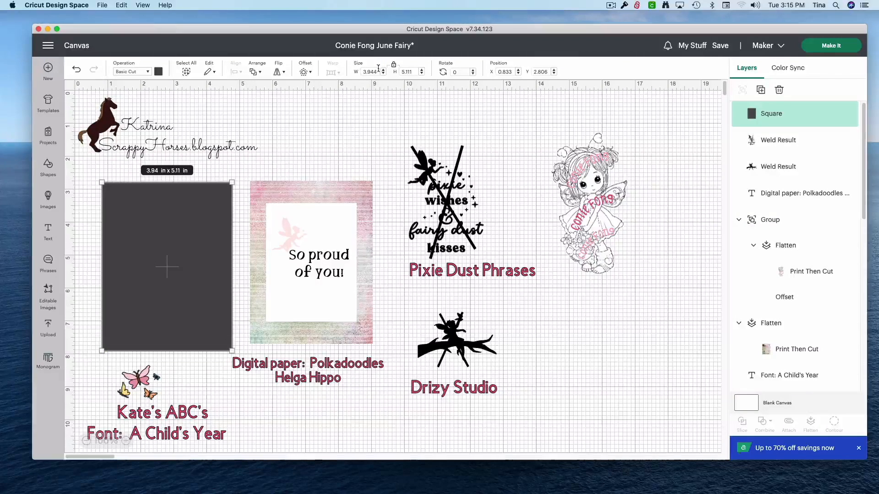
- Set the square's width to 4 in and, with the proportions unlocked, its height to 5.25 in
click(376, 71)
double_click(367, 70)
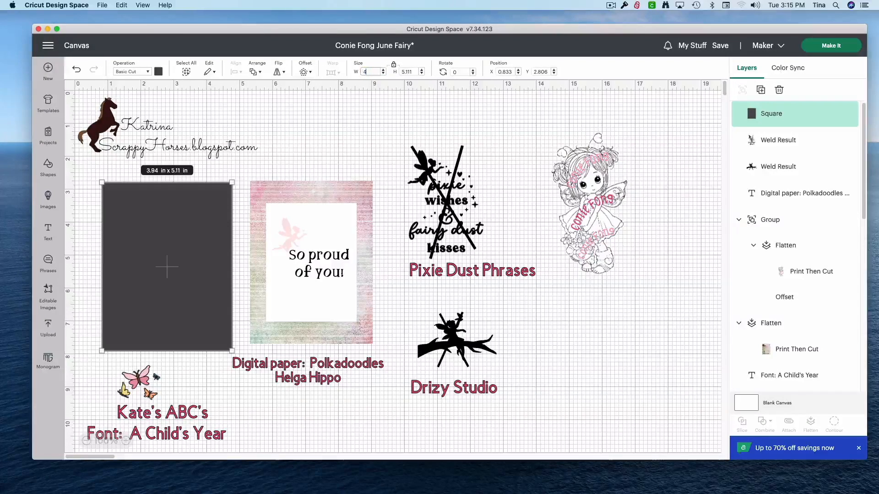
click(394, 67)
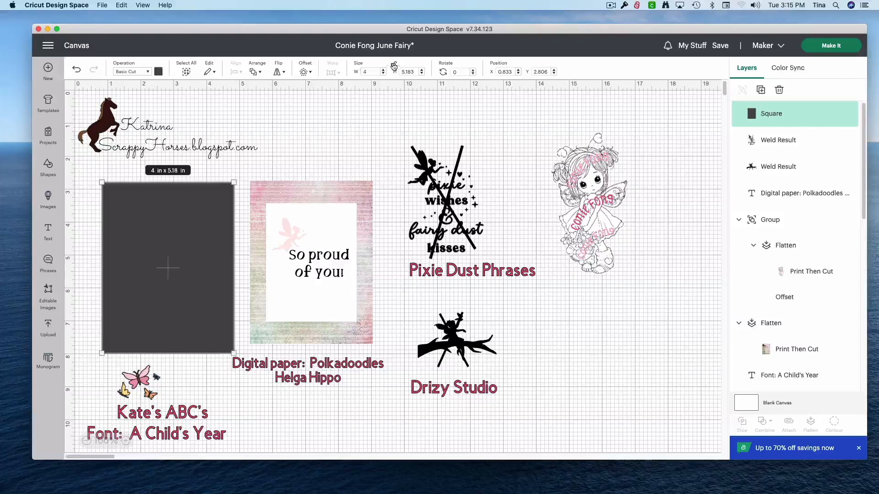
double_click(408, 72)
text(5.25)
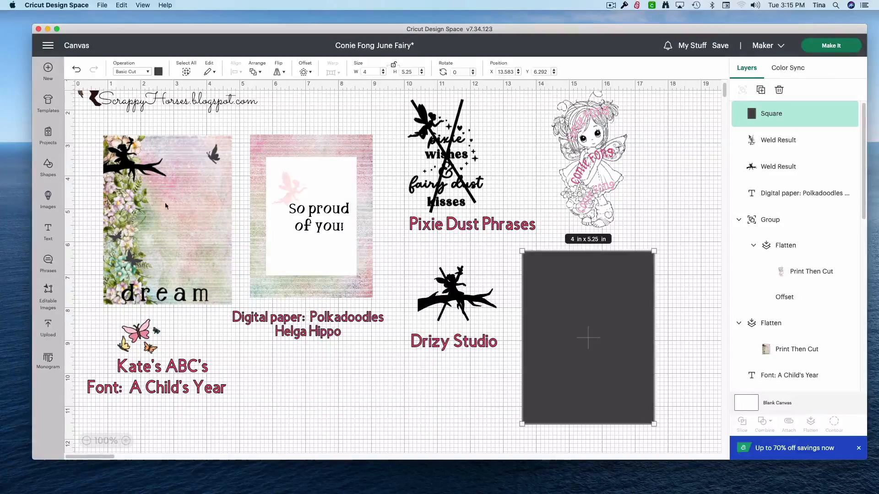
- Change the square's operation to Print Then Cut
click(158, 73)
click(146, 72)
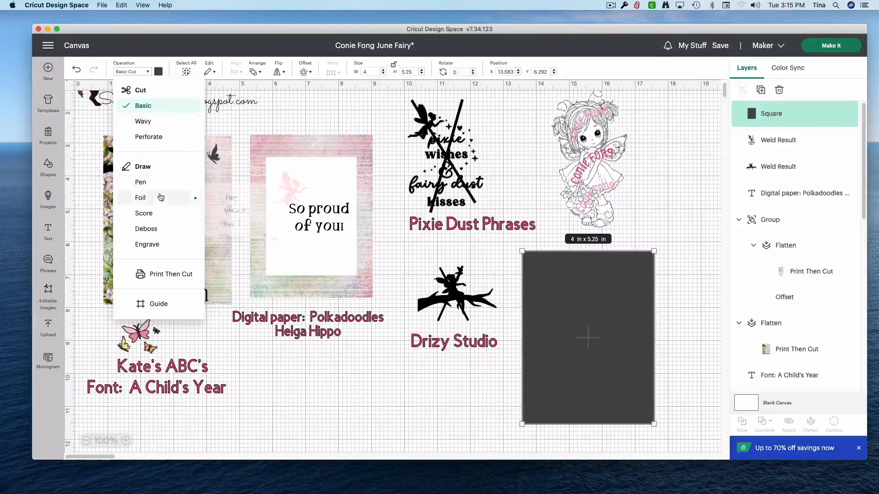
click(152, 277)
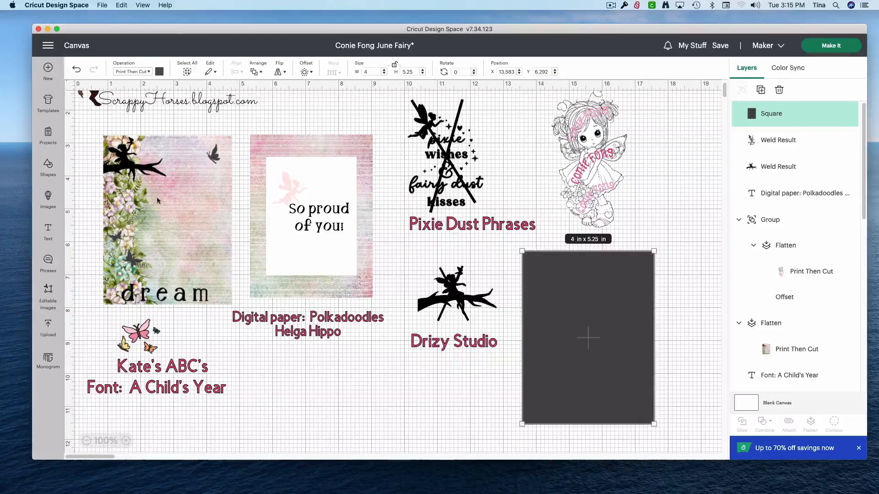
- Fill the square with the pink and green pattern that has a floral border along one side
click(159, 72)
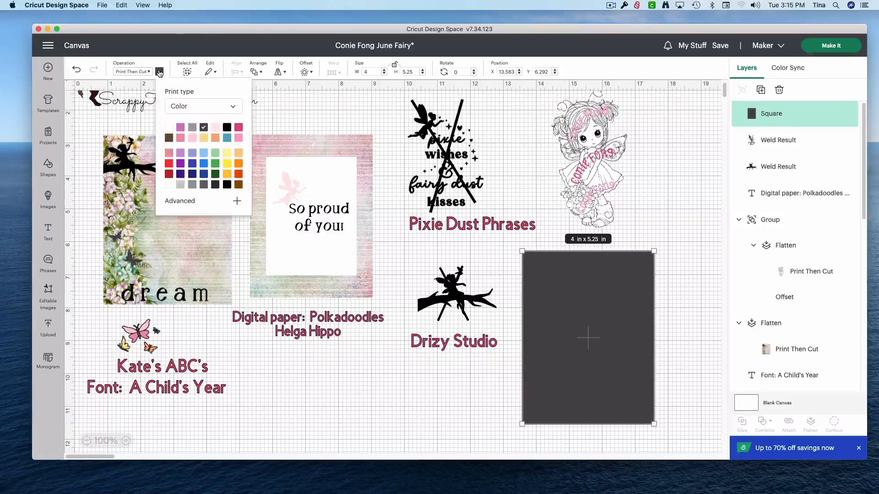
click(181, 106)
click(193, 146)
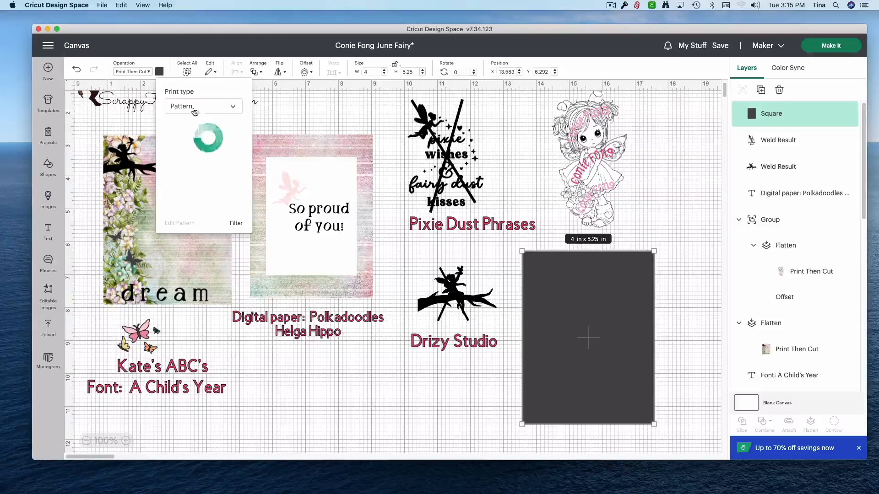
scroll(194, 147, down, 10)
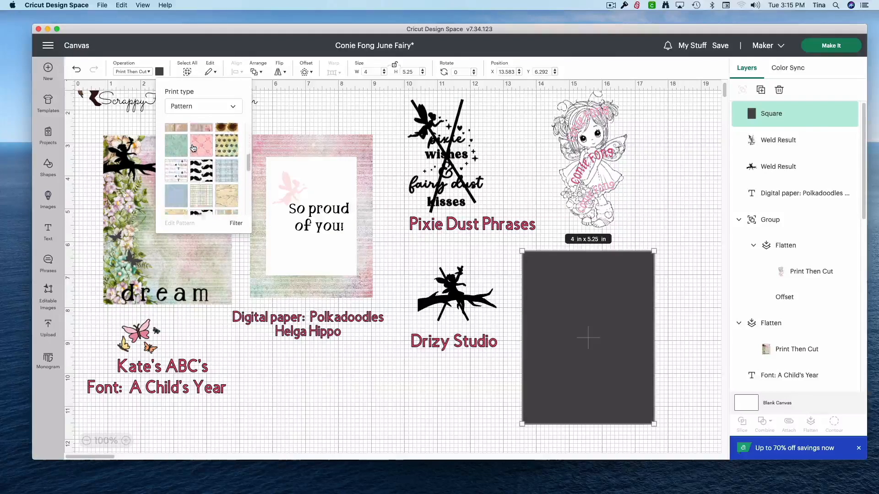
scroll(194, 145, down, 10)
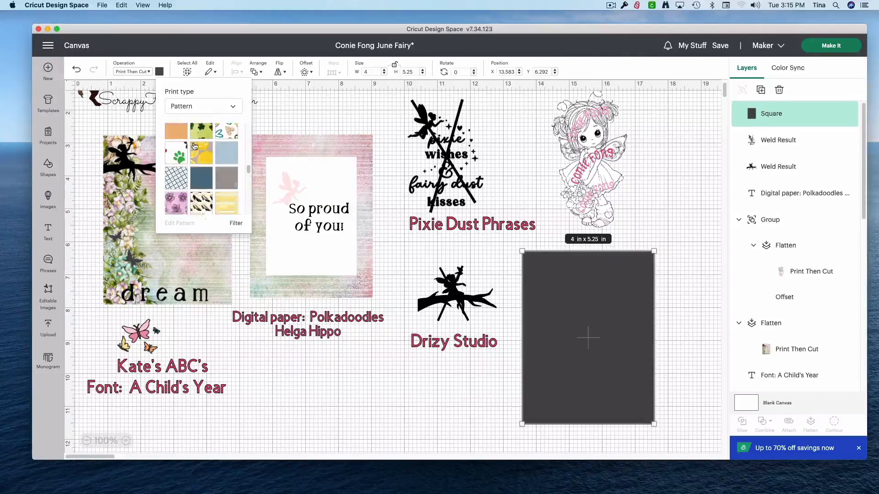
scroll(194, 145, down, 10)
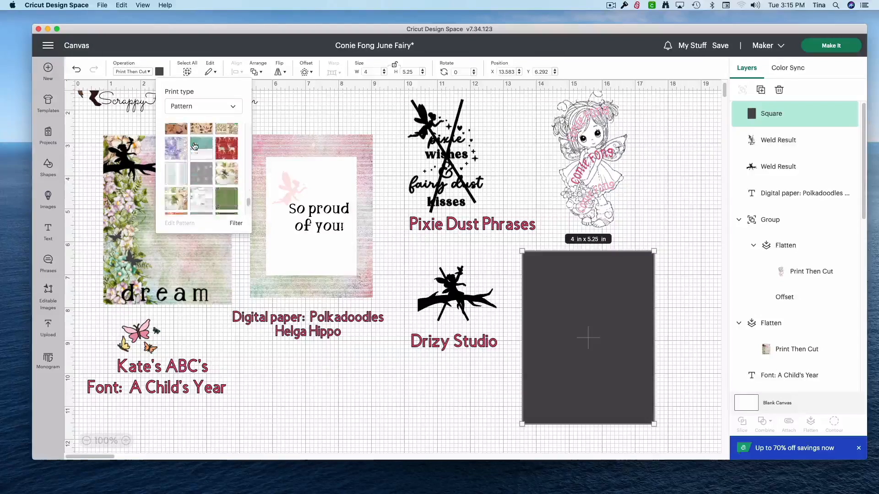
scroll(194, 146, down, 8)
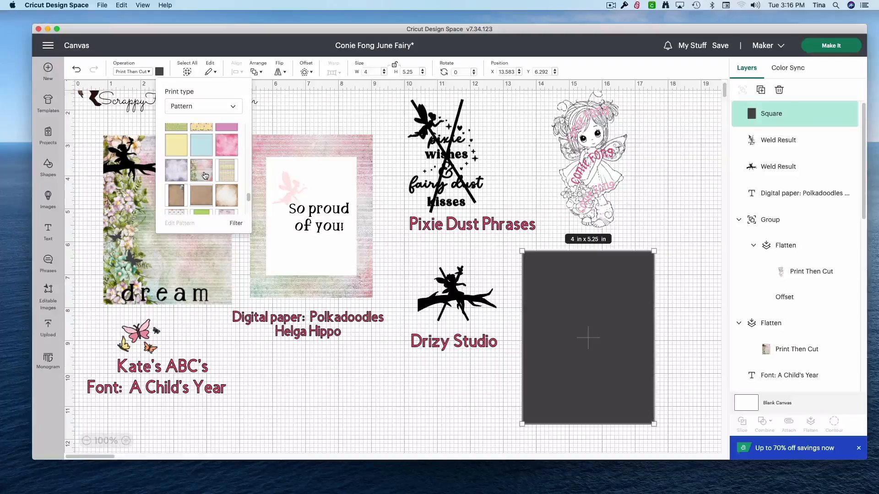
click(201, 170)
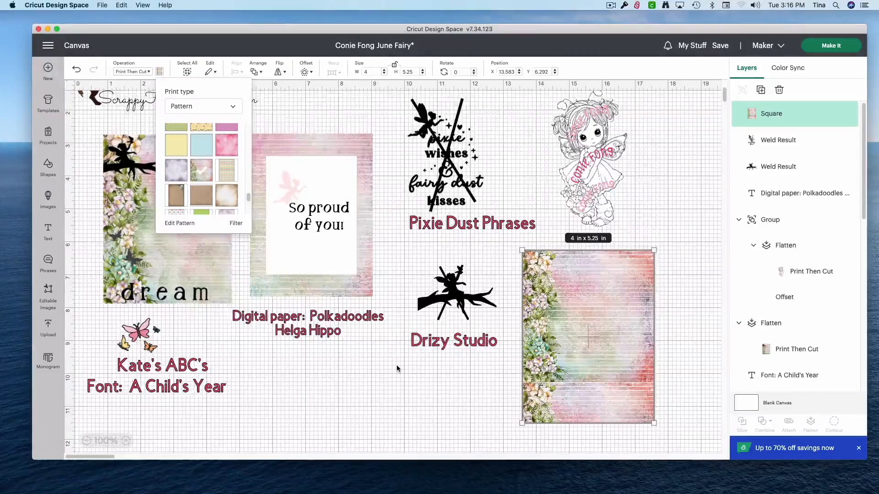
- Move the patterned square to the empty canvas area below the digital paper credit
scroll(397, 364, down, 5)
drag(567, 228, 349, 350)
click(126, 442)
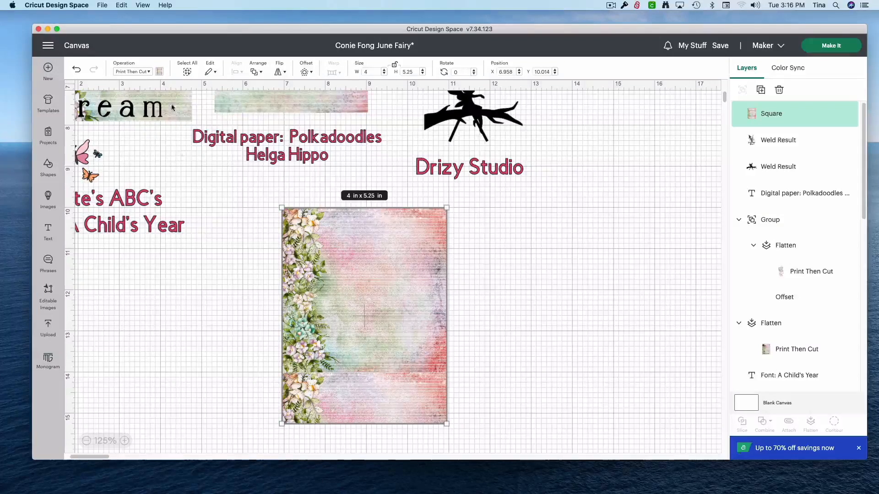
- Open the pattern settings of the floral square and set the pattern scale to 136
click(160, 72)
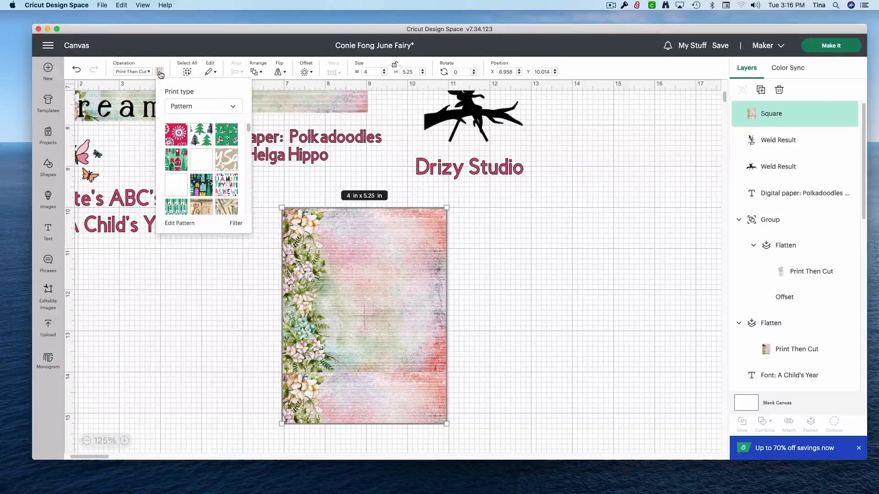
click(189, 224)
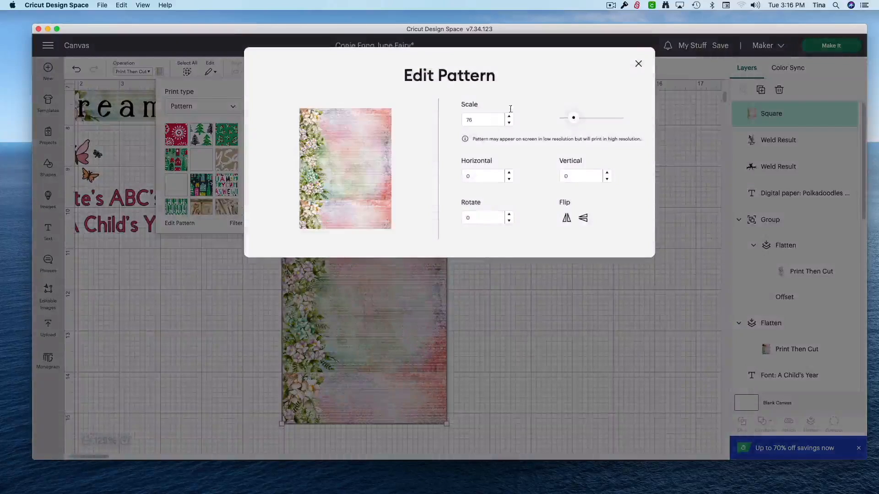
drag(575, 120, 583, 120)
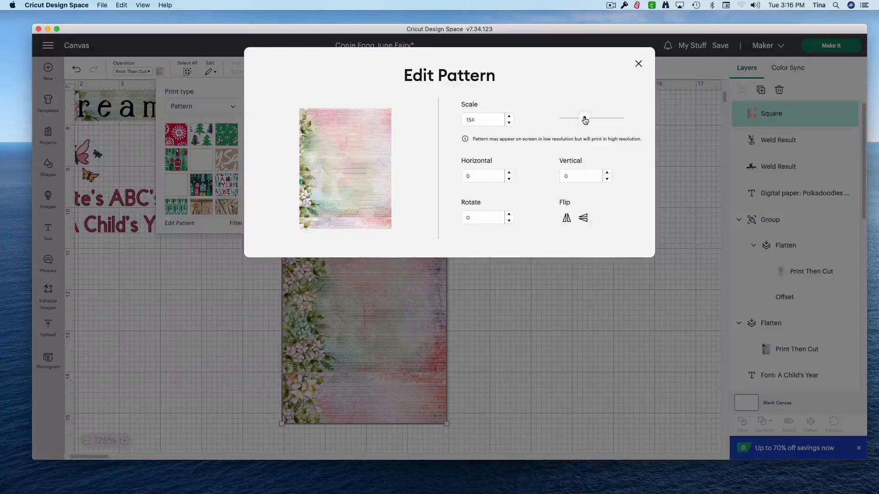
- Shift the floral pattern inside the square to horizontal offset 17 and vertical offset -4
click(509, 179)
click(509, 179)
click(509, 174)
click(509, 173)
click(510, 173)
click(509, 173)
click(509, 174)
click(510, 173)
click(509, 173)
click(509, 174)
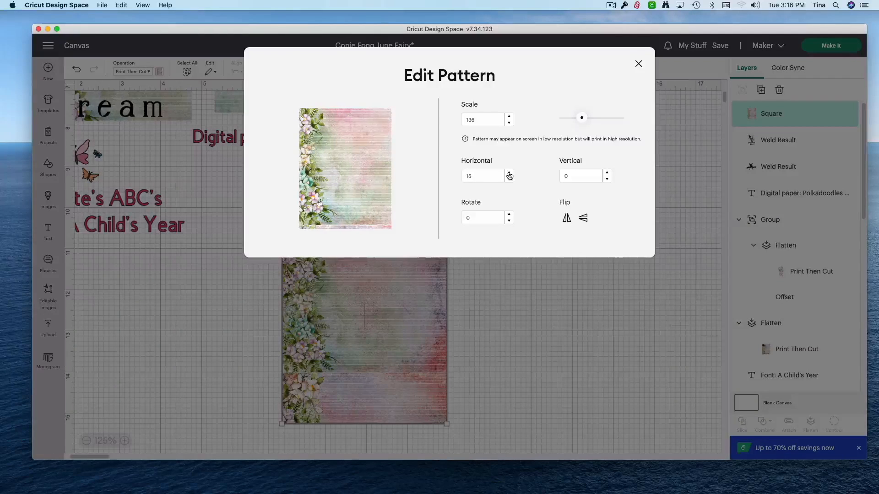
click(509, 173)
click(509, 174)
click(607, 180)
click(607, 180)
click(607, 179)
click(607, 180)
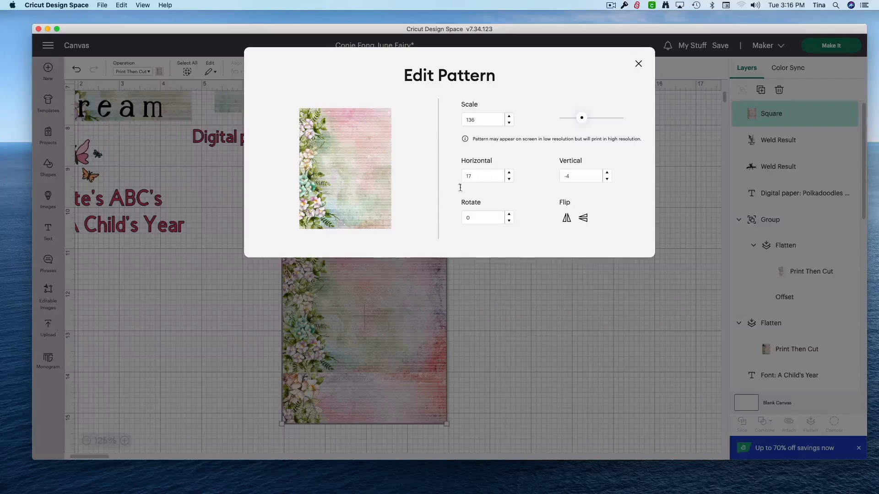
- Fine-tune the floral pattern's horizontal offset to 19 and close the pattern settings
click(510, 179)
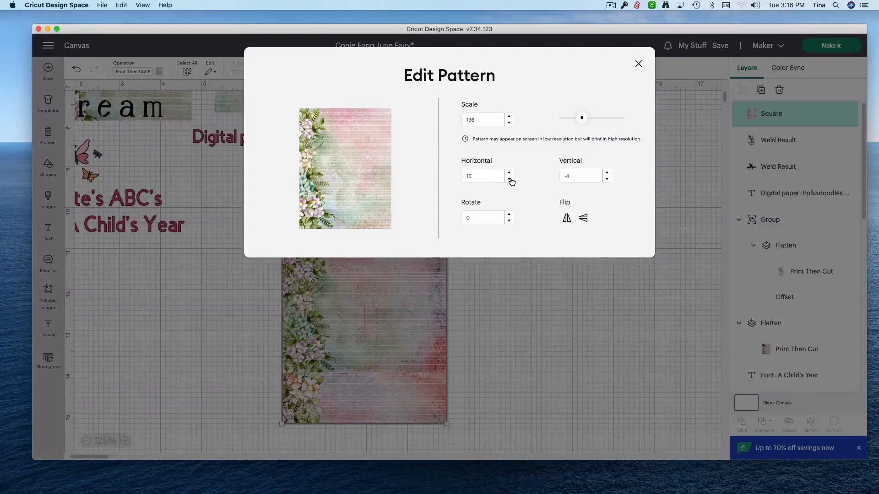
click(510, 174)
click(510, 174)
click(510, 173)
click(510, 174)
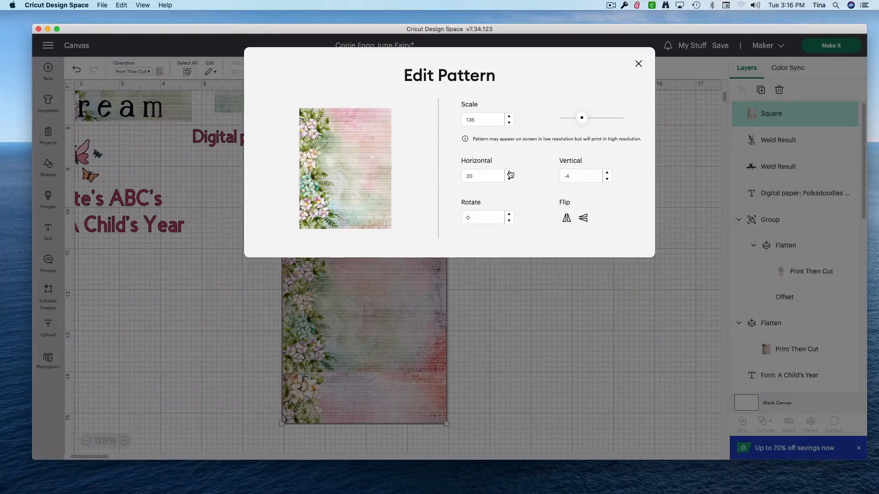
click(510, 174)
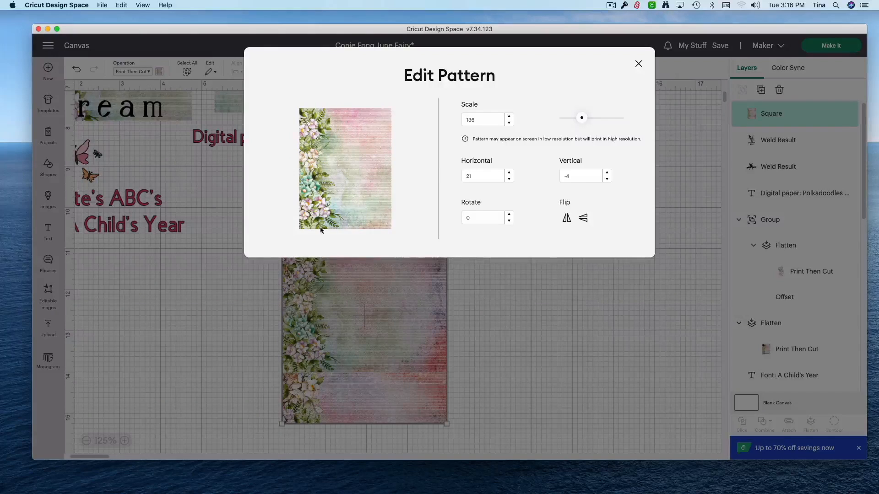
click(510, 174)
click(510, 179)
click(510, 179)
click(510, 179)
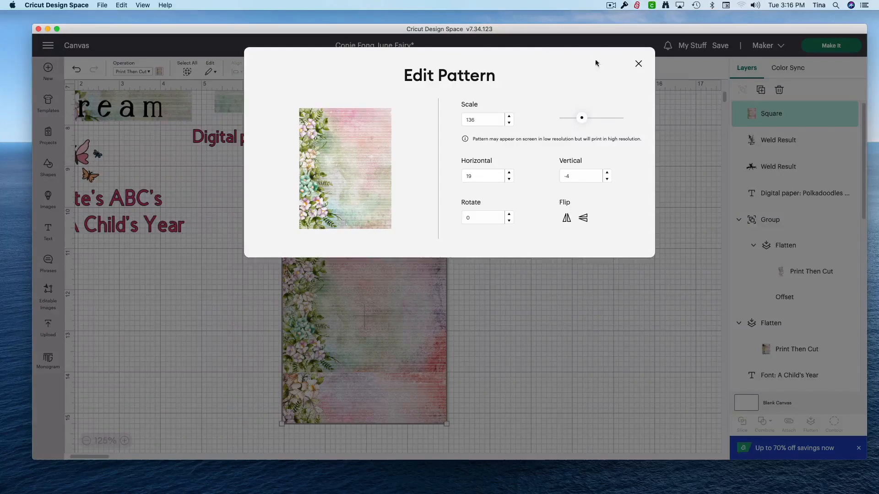
click(481, 329)
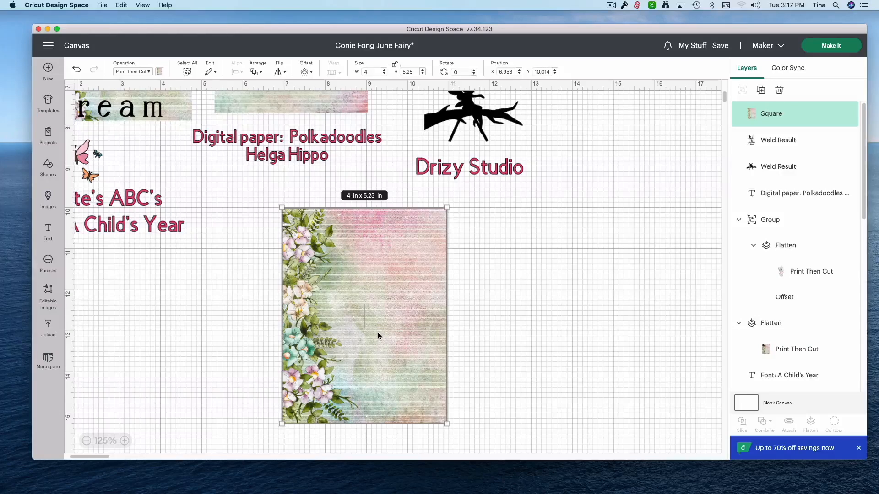
- Duplicate the floral square and place the copy to the right of the original, level with it
right_click(378, 336)
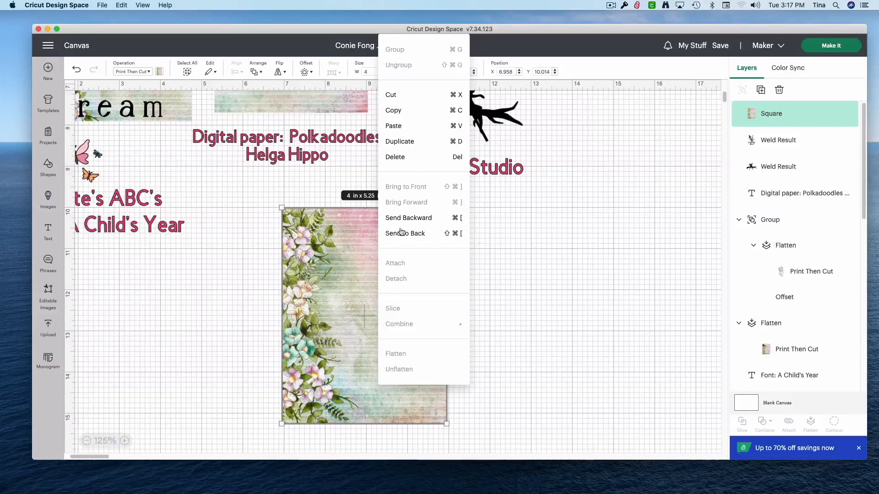
click(415, 143)
drag(216, 266, 578, 356)
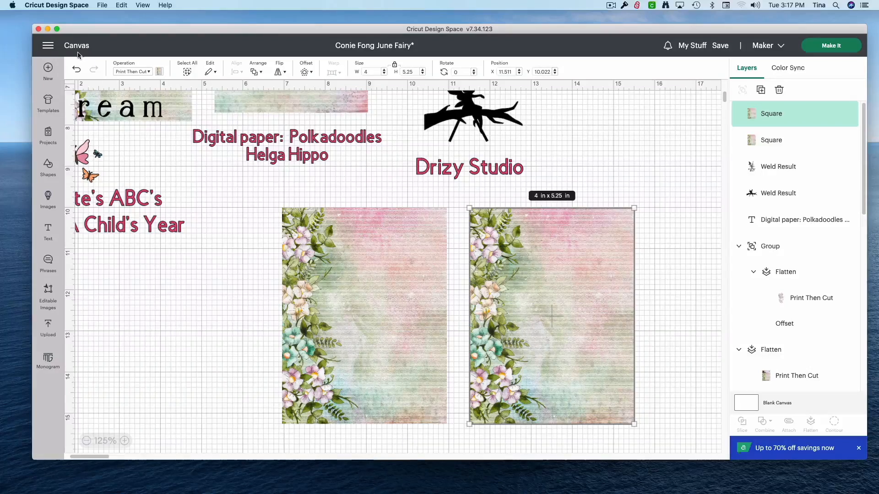
- Open the pattern settings of the duplicated square and set the pattern scale to 208
click(159, 71)
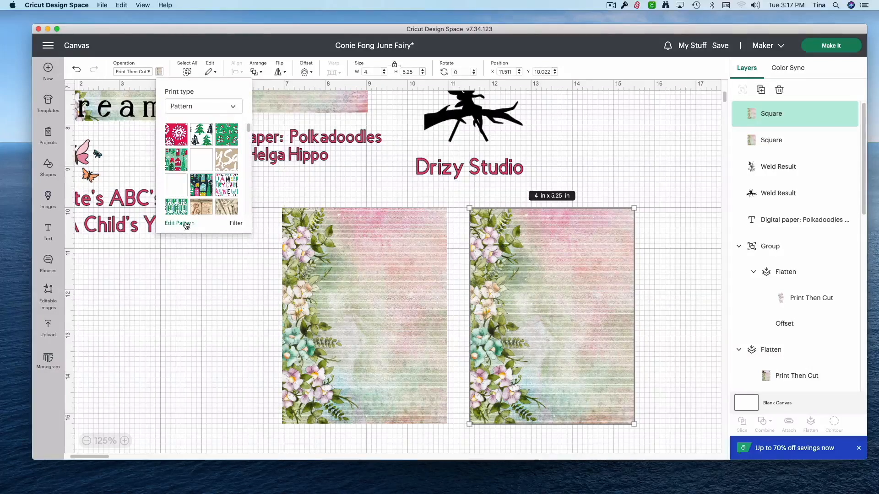
click(181, 223)
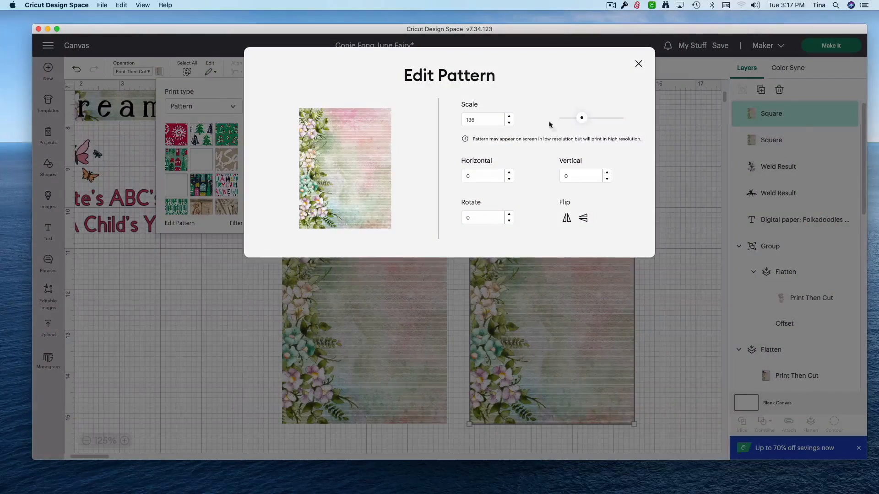
drag(582, 121, 592, 120)
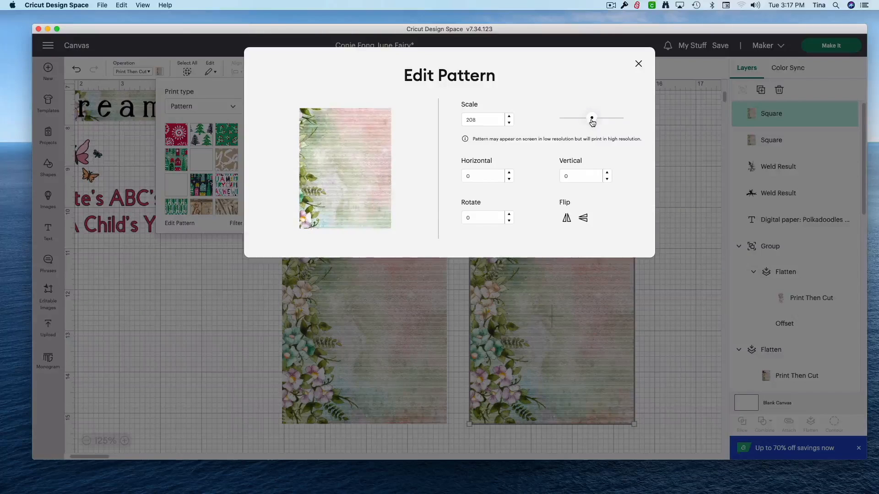
- Set the duplicated square's horizontal pattern offset to -20 to push the flowers out of the panel
click(509, 180)
click(509, 179)
click(508, 180)
click(509, 179)
click(508, 179)
click(508, 180)
click(509, 180)
click(509, 180)
click(508, 180)
- Set the duplicated square's vertical pattern offset to -33 and close the pattern settings
click(607, 180)
click(606, 180)
click(607, 179)
click(606, 179)
click(607, 180)
click(606, 180)
click(607, 179)
click(607, 180)
click(606, 180)
click(607, 179)
double_click(606, 179)
click(607, 179)
click(607, 179)
click(606, 180)
click(607, 180)
click(607, 179)
double_click(607, 179)
click(607, 179)
double_click(606, 179)
double_click(607, 180)
double_click(606, 179)
double_click(607, 180)
click(606, 180)
double_click(606, 179)
double_click(607, 179)
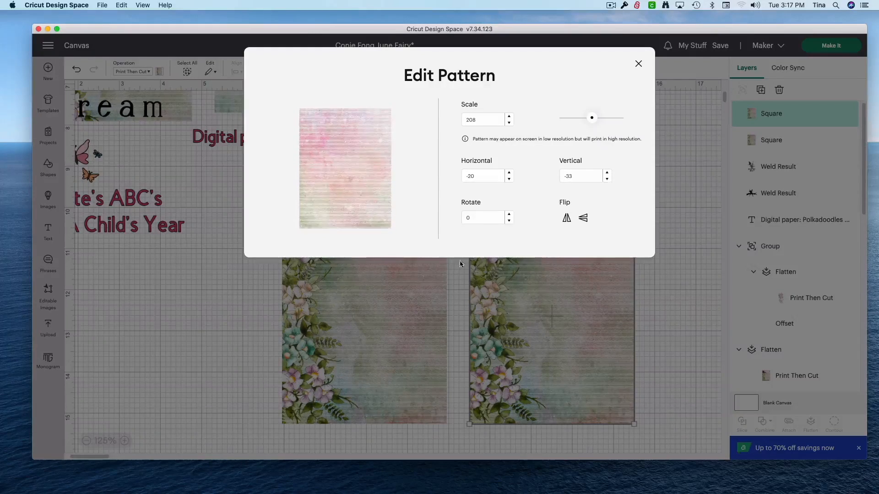
click(243, 316)
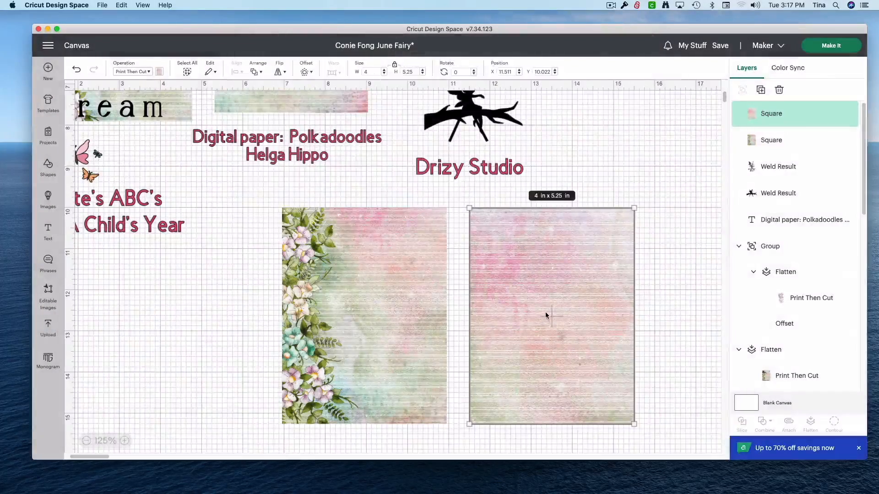
- Shrink the pink panel proportionally to about 3.44 x 4.52 in and move it farther from the floral panel
drag(634, 424, 611, 393)
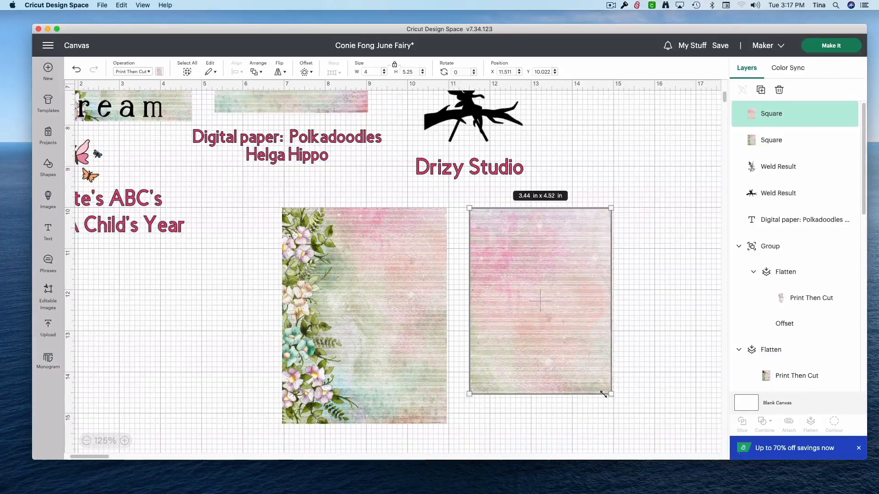
drag(572, 353, 646, 362)
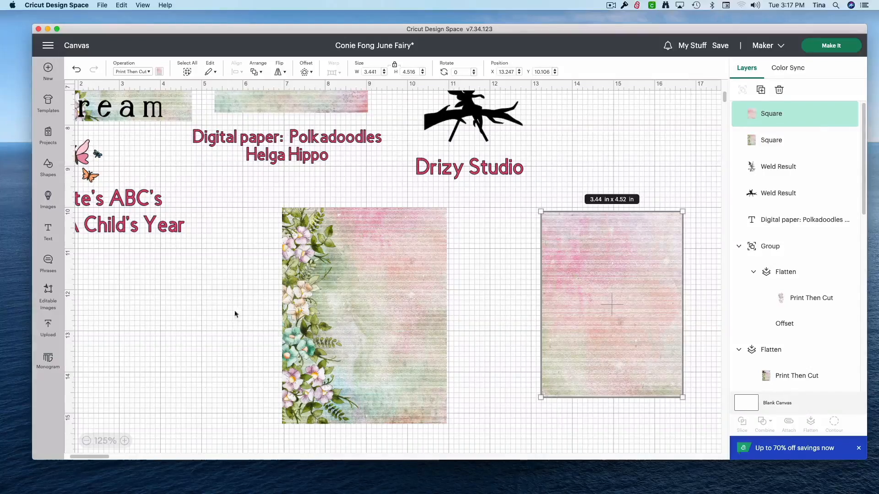
- Place the fairy girl group on the "dream" card front, over the area beside the flowers, and deselect it
scroll(241, 369, up, 6)
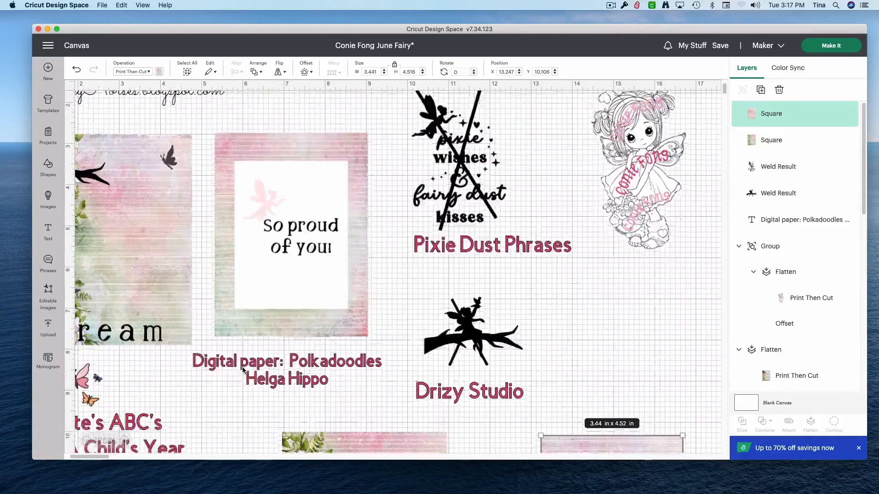
scroll(103, 449, left, 3)
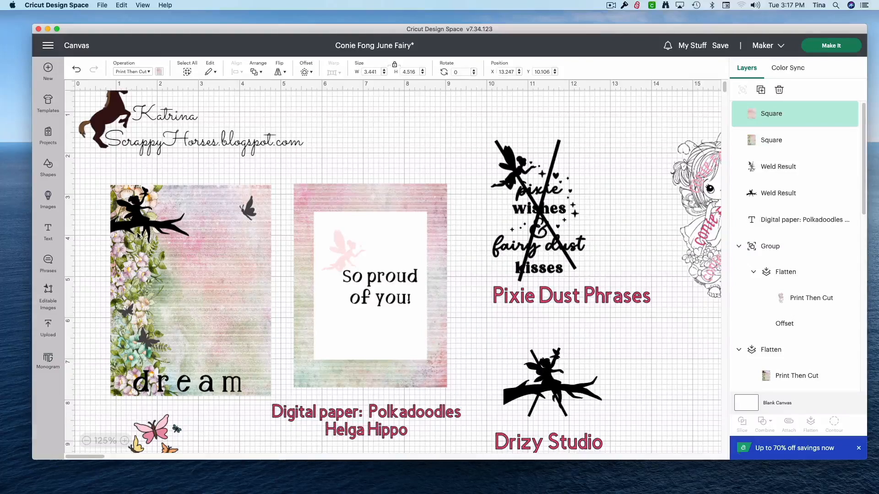
drag(712, 237, 201, 315)
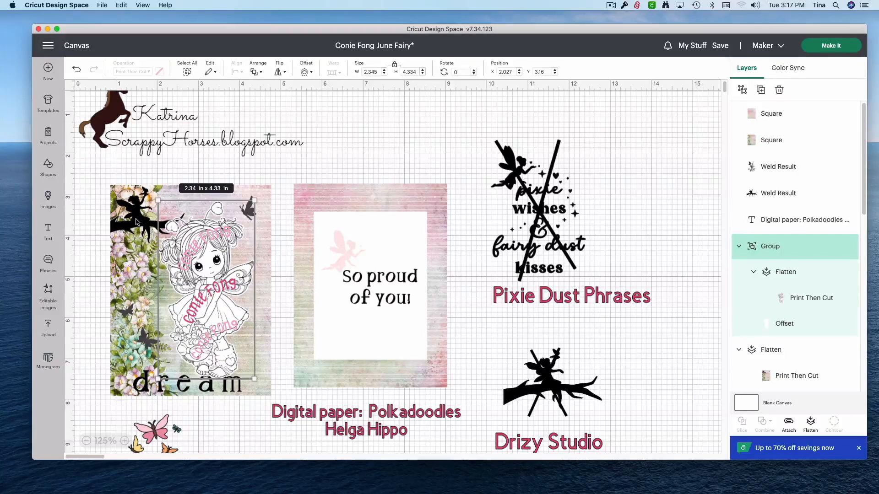
click(273, 209)
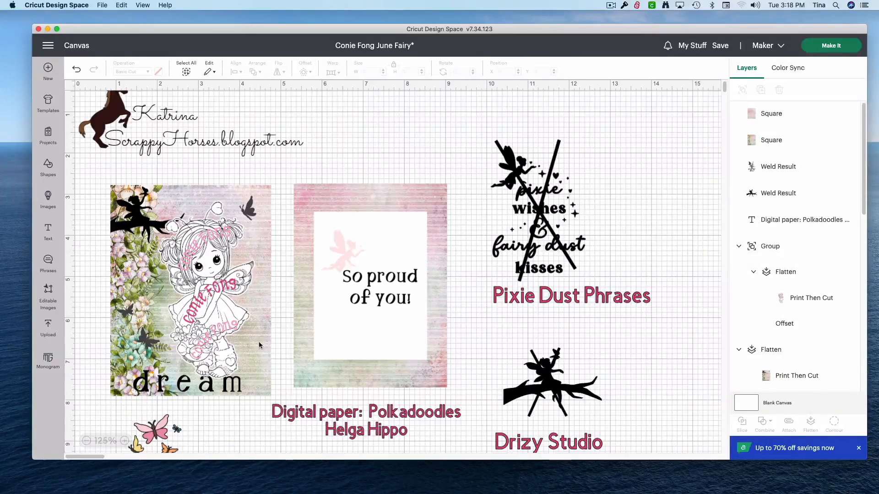
- Bring the fairy-on-branch silhouette to the front and place it over the floral panel's upper flowers, with the branch overhanging the left edge
scroll(259, 345, down, 8)
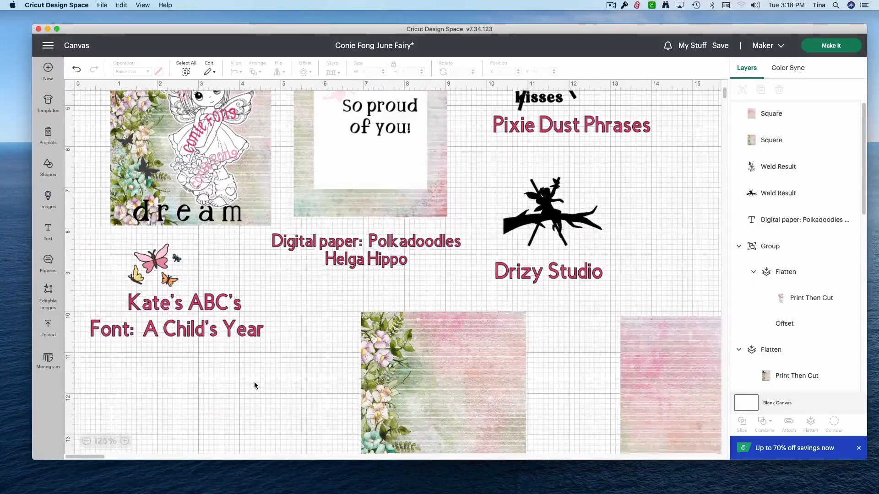
scroll(254, 382, up, 4)
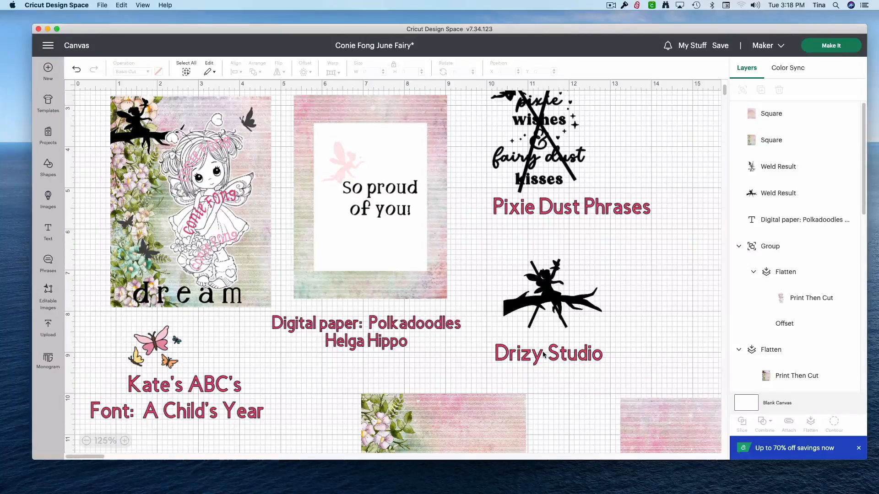
scroll(510, 294, down, 2)
scroll(568, 336, up, 2)
scroll(575, 294, down, 3)
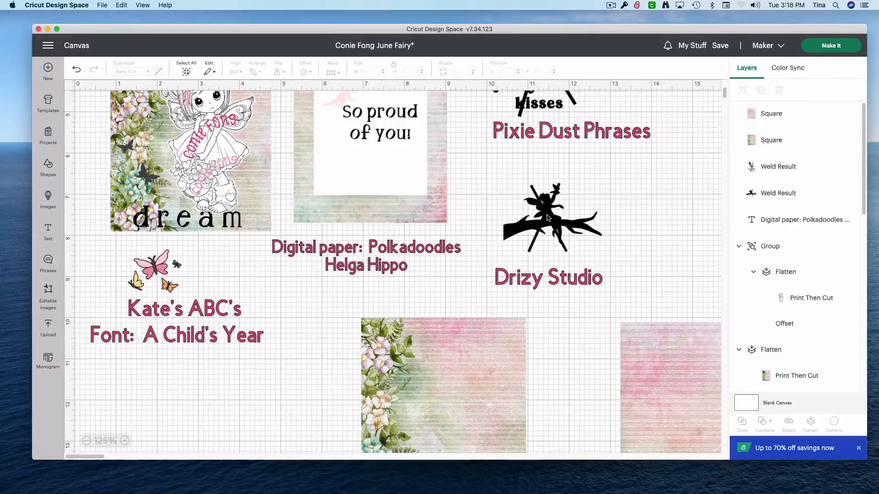
drag(550, 216, 293, 394)
right_click(293, 393)
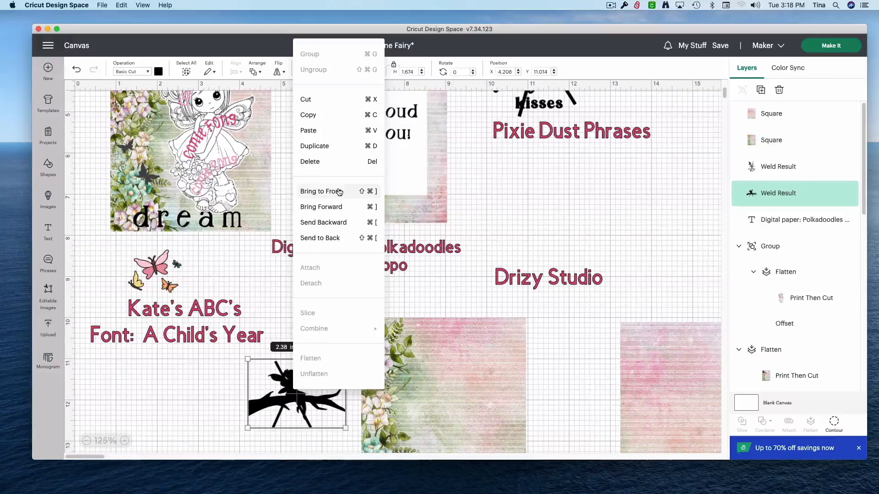
click(340, 192)
drag(297, 390, 397, 362)
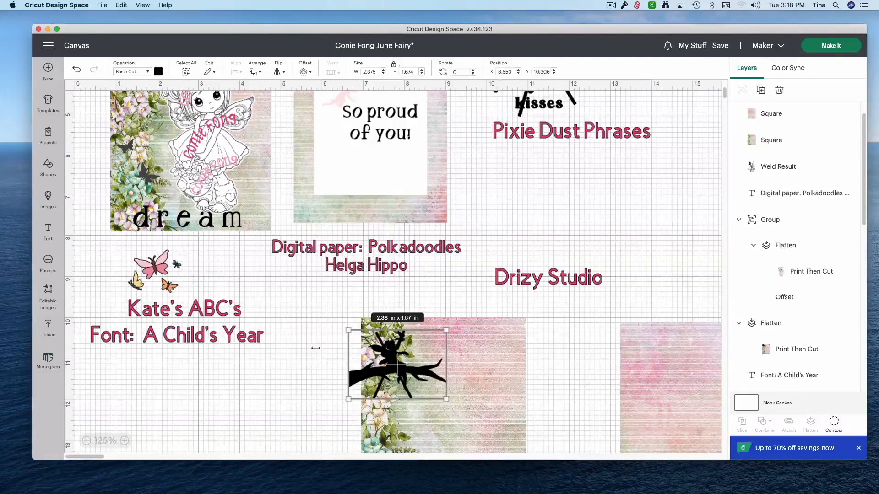
- Add a square and place it over the overhanging branch end, flush with the floral panel's left edge
scroll(313, 347, up, 3)
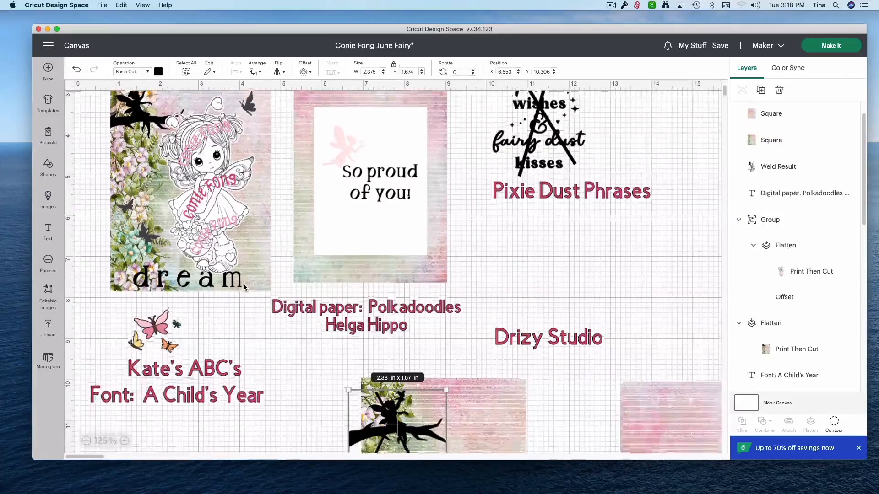
scroll(243, 284, down, 6)
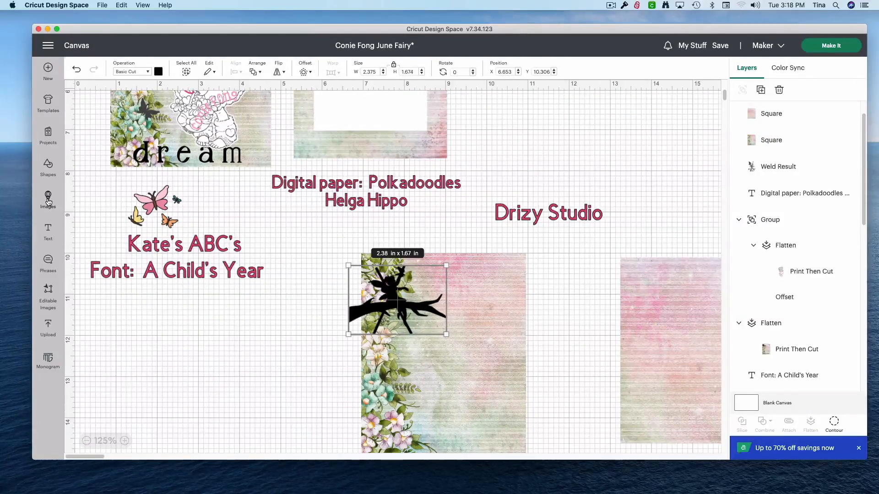
click(52, 178)
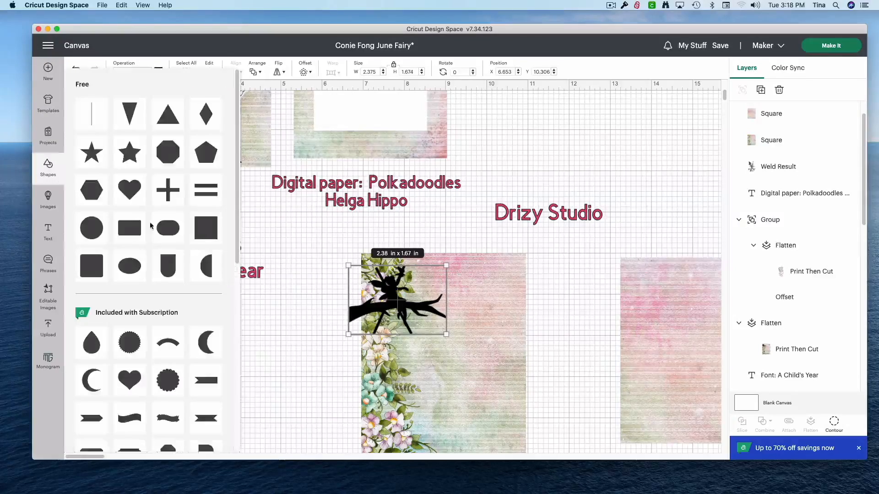
click(203, 231)
drag(141, 186, 324, 351)
- Slice the fairy branch with the square, move the cut pieces away and delete them
drag(308, 243, 356, 347)
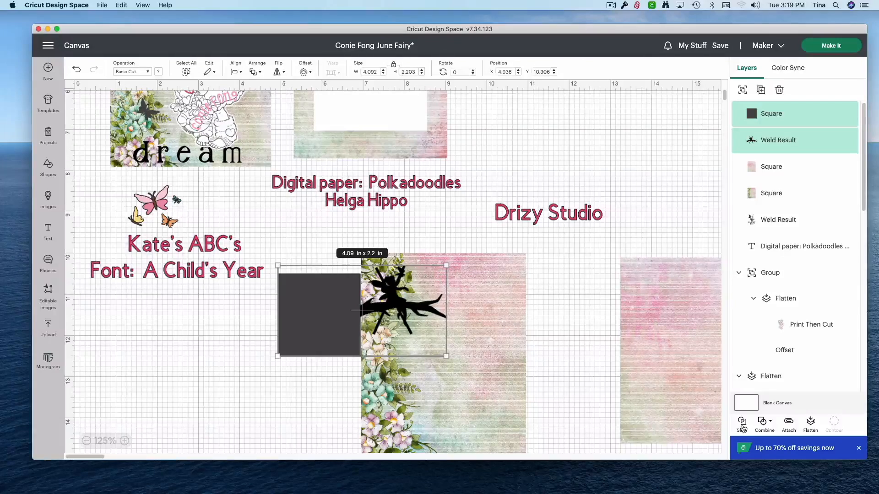
drag(315, 316, 271, 356)
drag(349, 317, 245, 375)
click(308, 349)
drag(308, 350, 292, 362)
drag(170, 339, 318, 398)
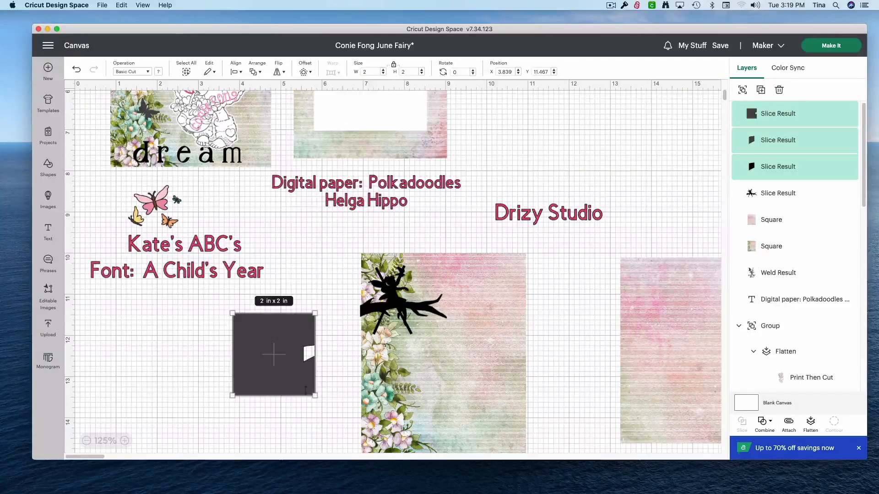
key(Delete)
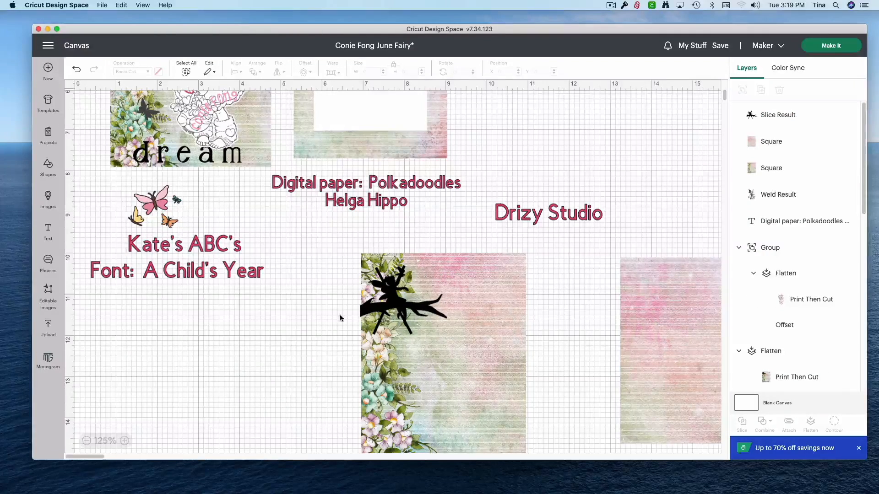
- Align the trimmed fairy branch and the floral panel to the left and flatten them together
drag(334, 293, 375, 339)
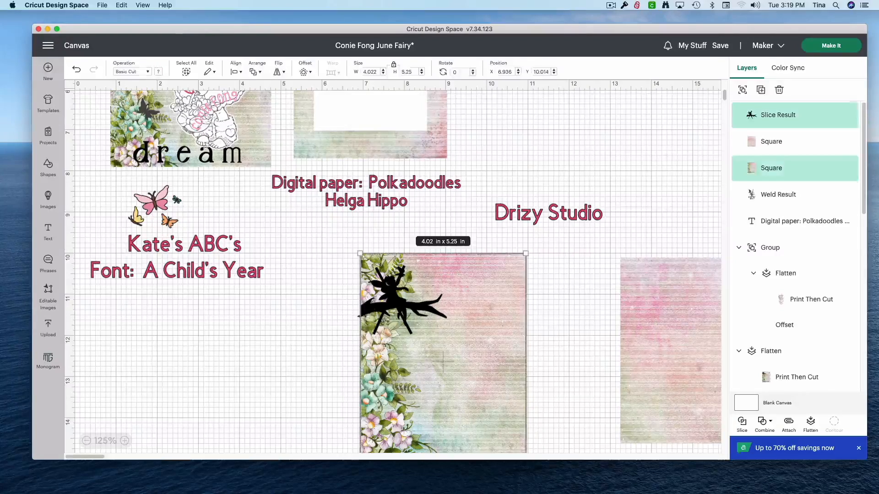
click(236, 72)
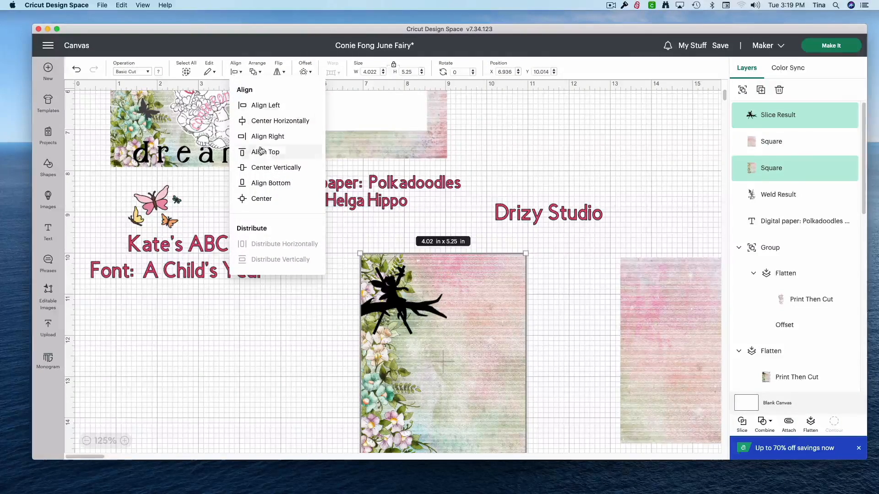
click(271, 106)
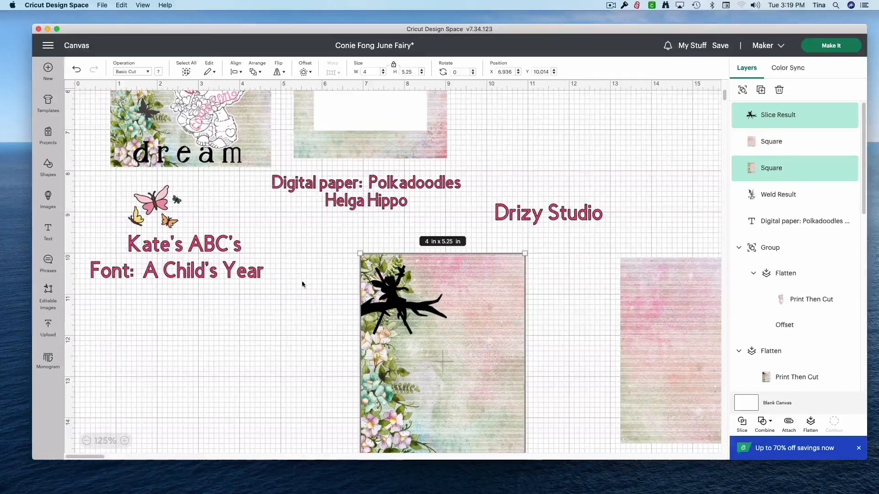
click(811, 425)
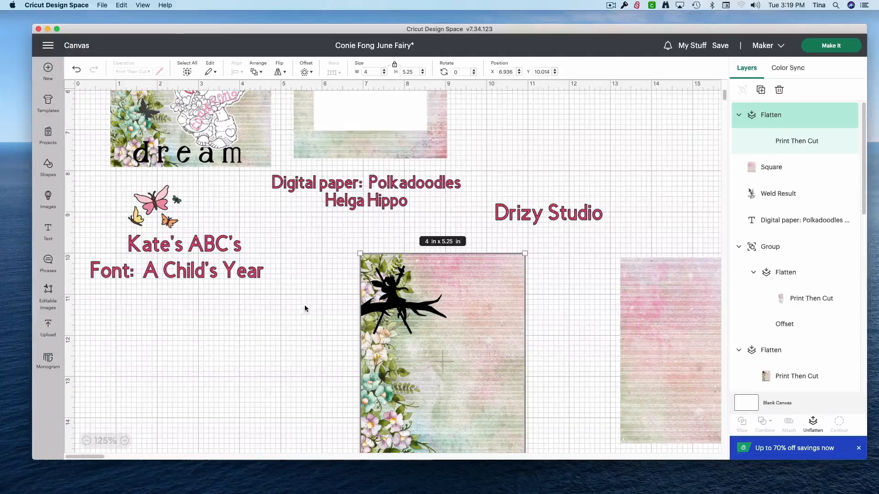
- Move the butterflies image below the font label and delete its coloured layers, keeping only the dark silhouette layer
scroll(326, 271, down, 2)
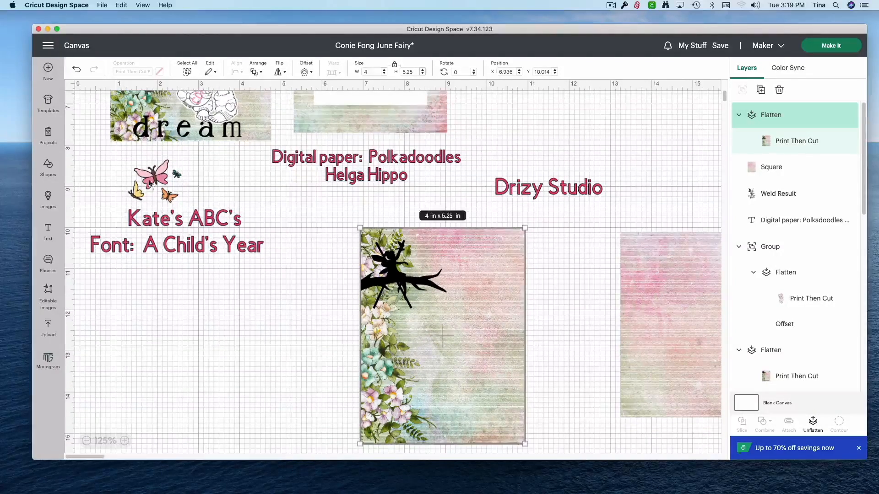
drag(150, 183, 221, 306)
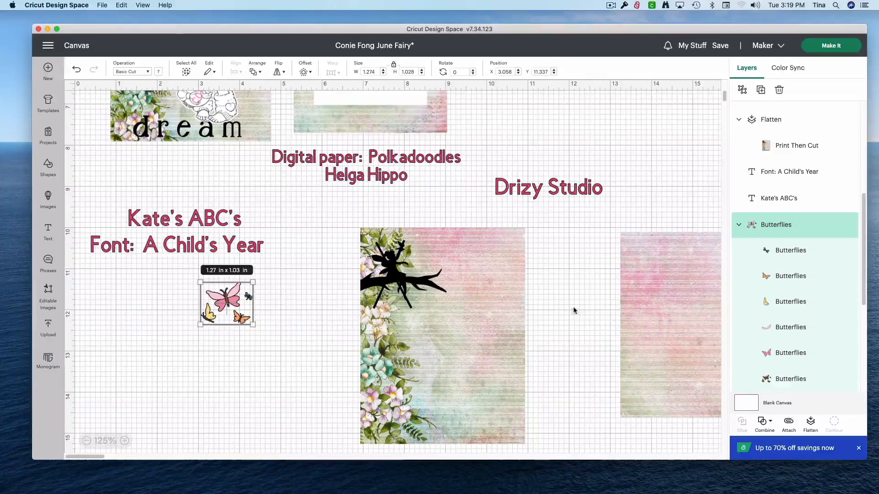
click(791, 251)
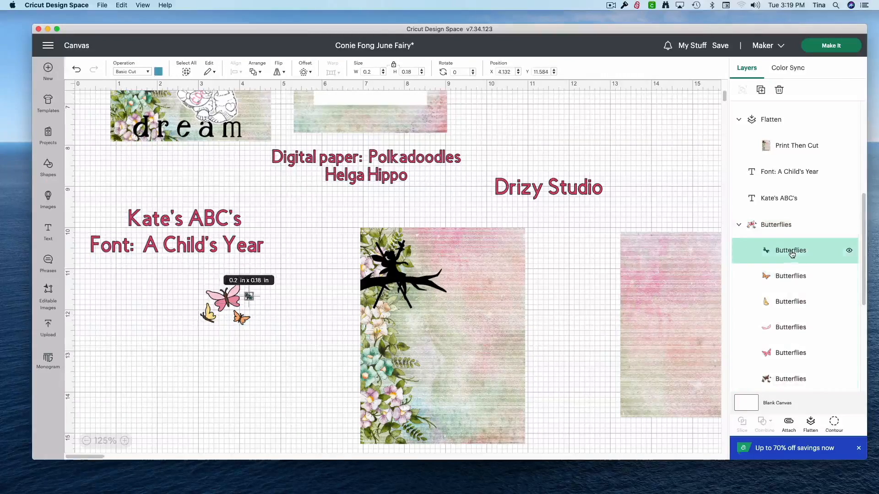
click(792, 255)
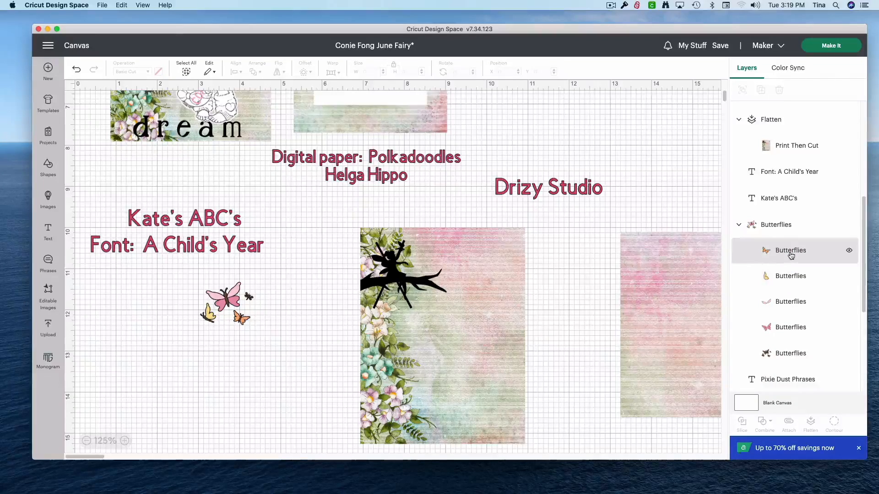
click(791, 255)
click(785, 255)
click(786, 256)
click(786, 257)
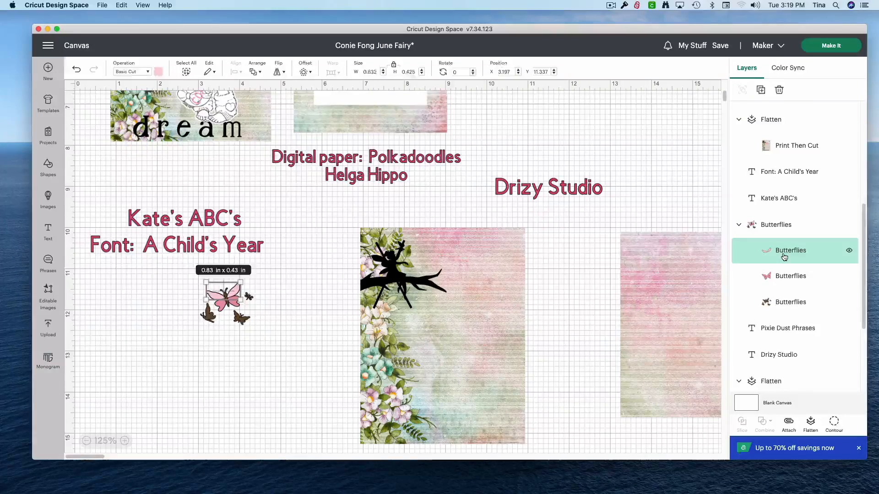
click(785, 260)
click(785, 261)
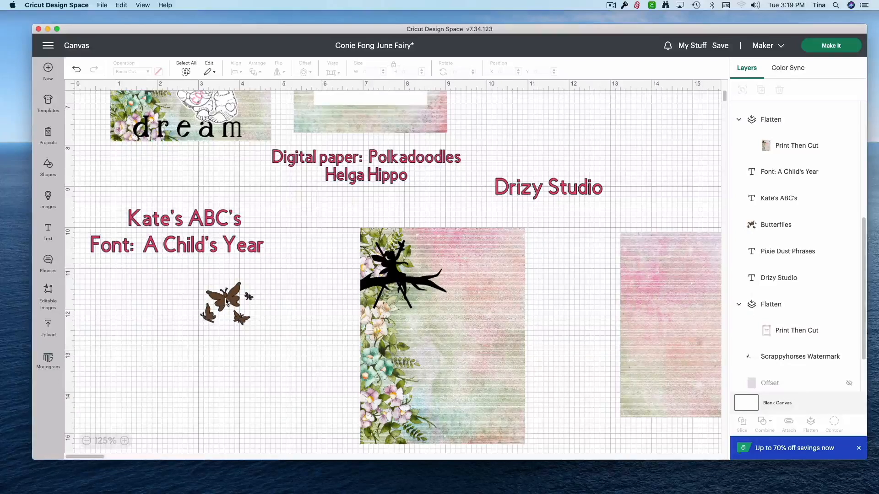
- Add a circle over the lower-right butterfly and slice that butterfly out of the silhouette
scroll(224, 309, up, 1)
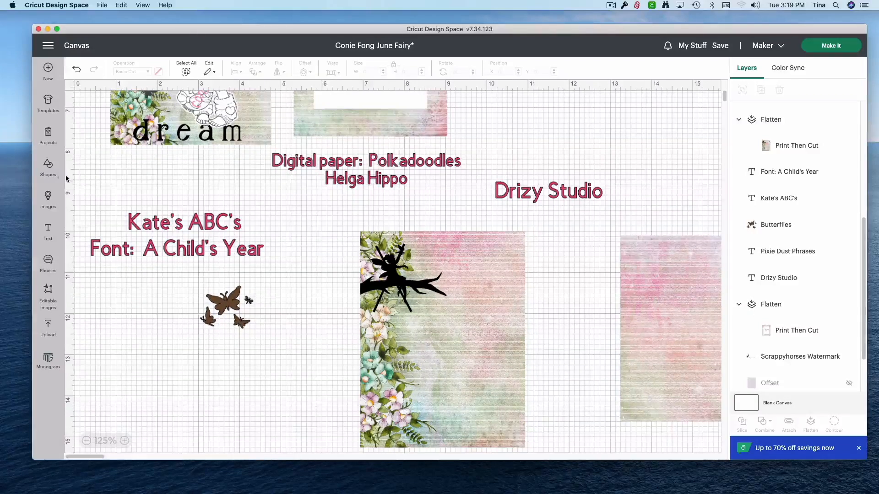
click(48, 168)
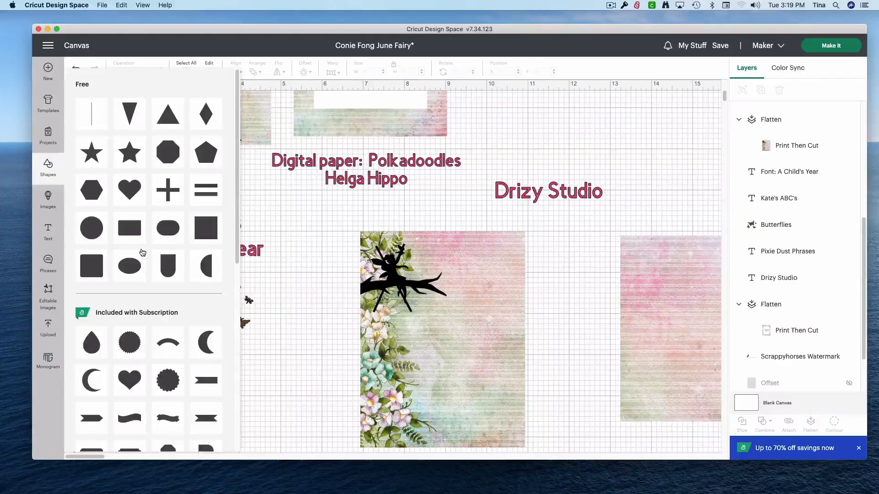
click(94, 230)
drag(132, 145, 248, 351)
drag(169, 303, 293, 399)
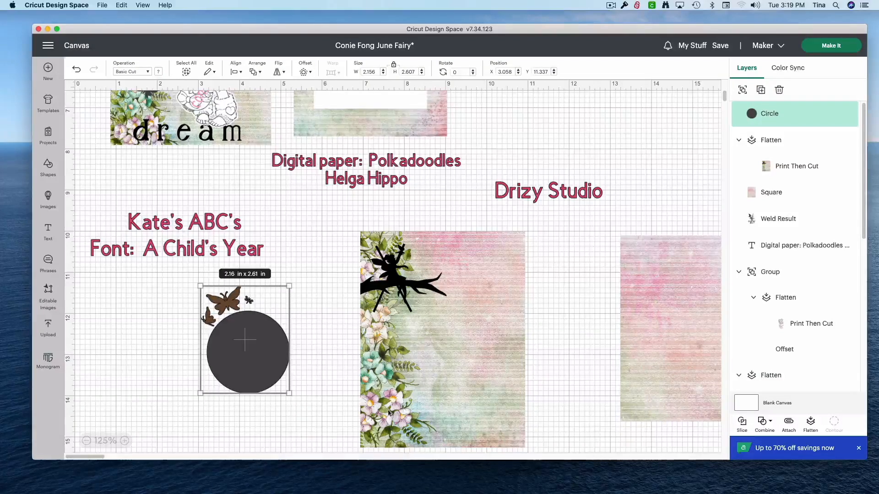
- Shift the remaining butterflies so the lower-left one overlaps the circle, and slice it out with the circle
drag(241, 321, 295, 317)
click(315, 376)
drag(321, 363, 275, 313)
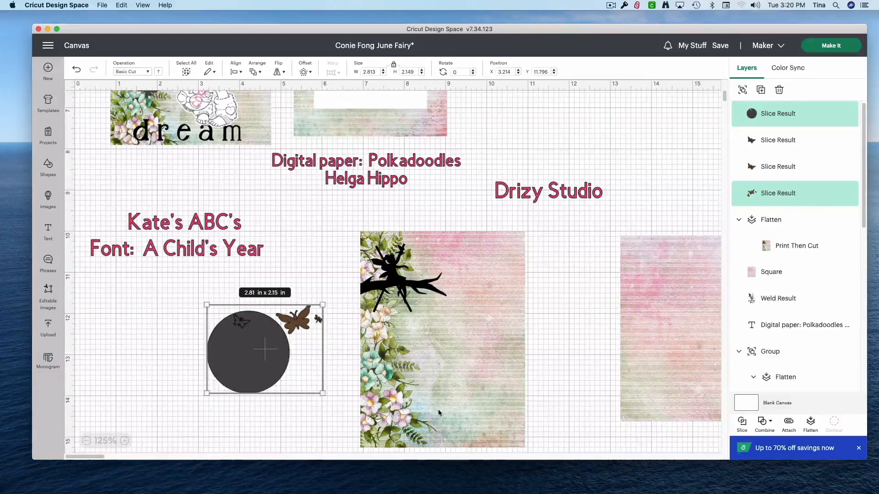
click(304, 358)
- Move the last two butterflies so the tiny one overlaps the circle, and slice it from the large one
drag(301, 326, 198, 348)
drag(221, 418, 183, 312)
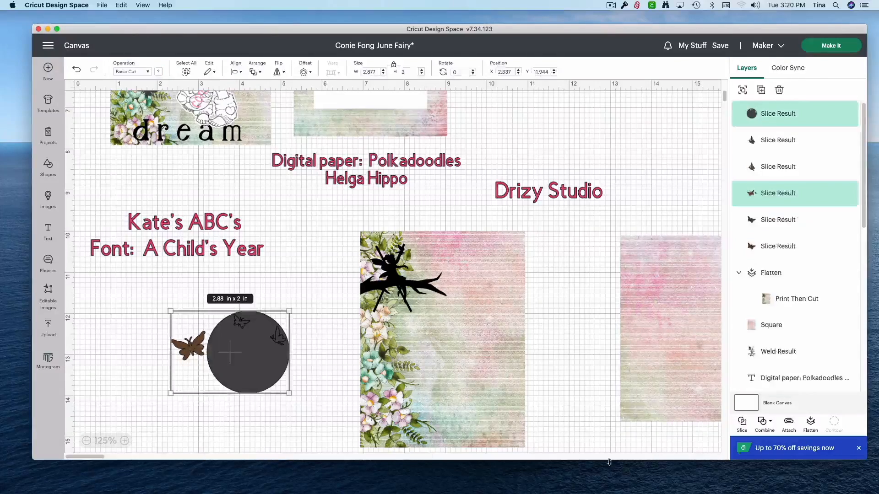
click(742, 428)
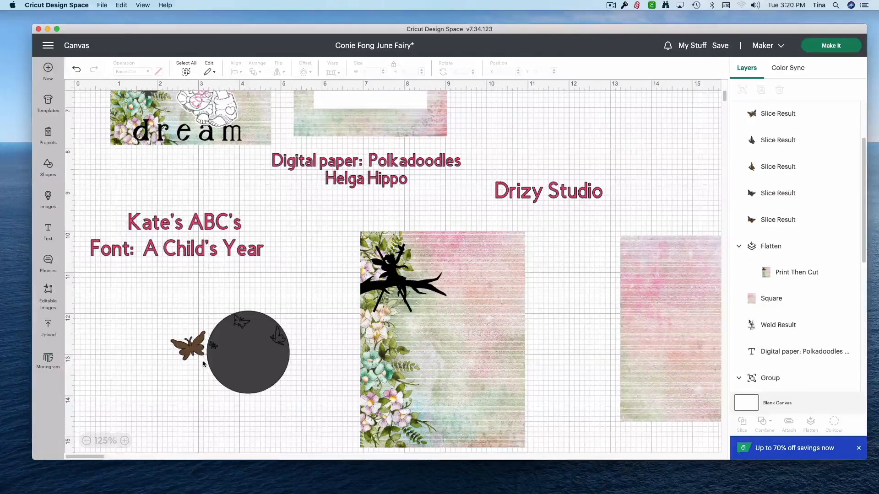
- Move the large butterfly aside, pull the circle and duplicate slices away from the small butterflies, and delete these leftovers
drag(185, 344, 126, 340)
drag(238, 364, 270, 416)
drag(280, 343, 207, 392)
drag(242, 322, 224, 393)
drag(214, 347, 303, 415)
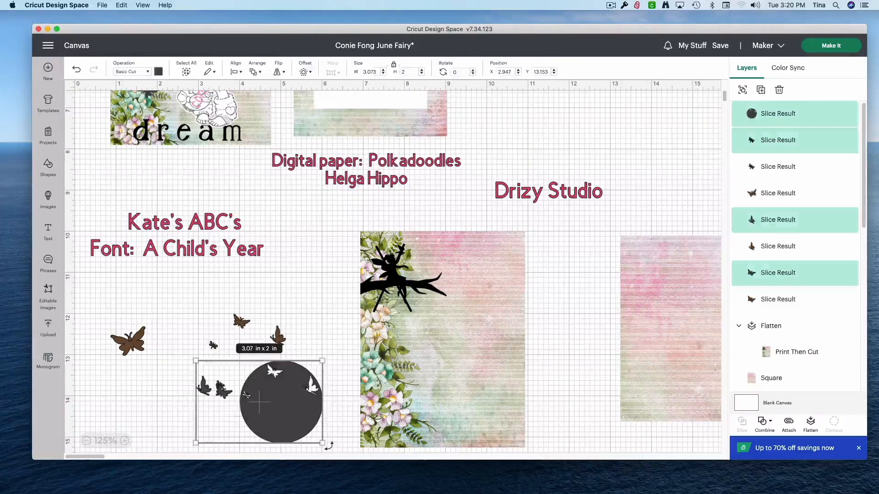
key(Delete)
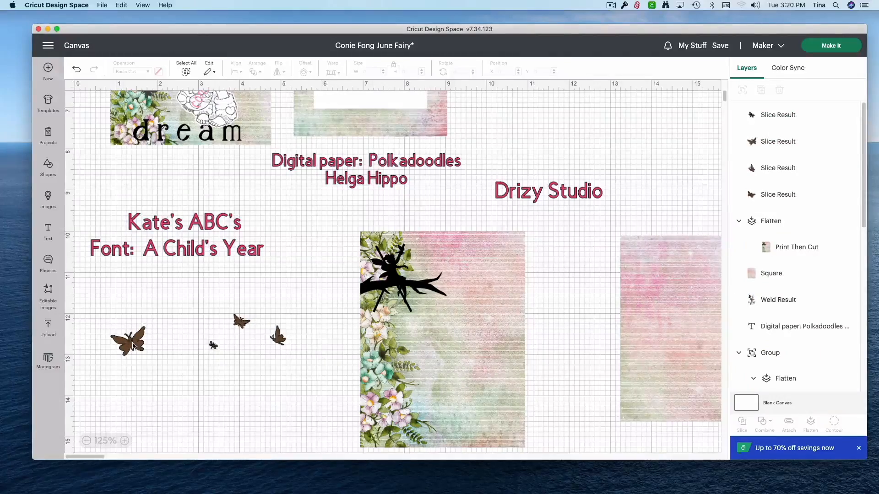
- Gather the two medium-small butterflies beside the large one and delete the tiniest butterfly
scroll(141, 357, up, 5)
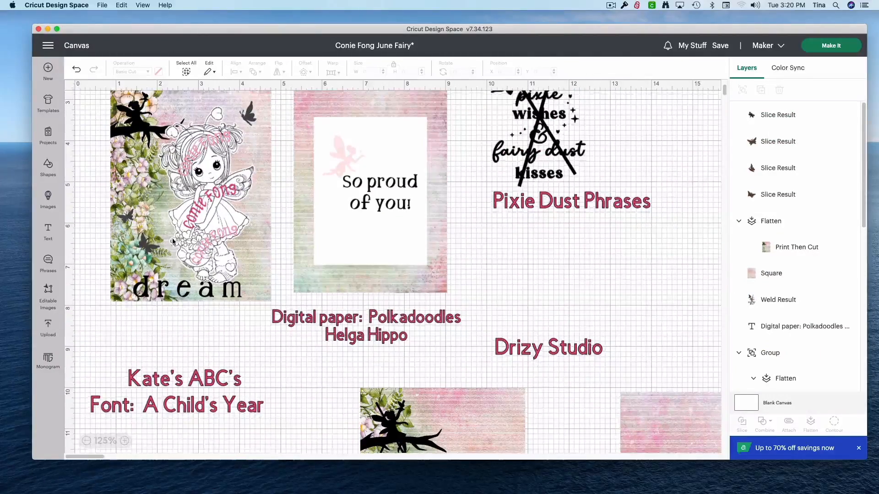
scroll(148, 262, down, 4)
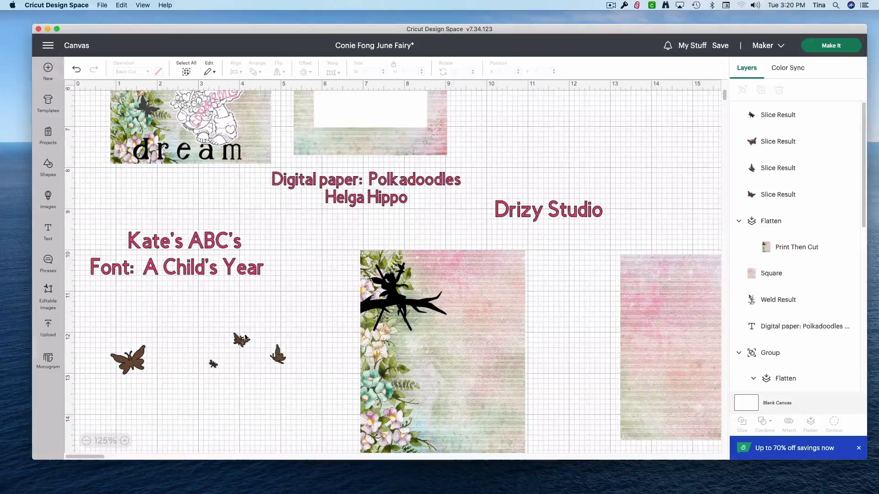
drag(238, 346, 134, 343)
drag(274, 357, 136, 342)
drag(205, 359, 246, 372)
key(Delete)
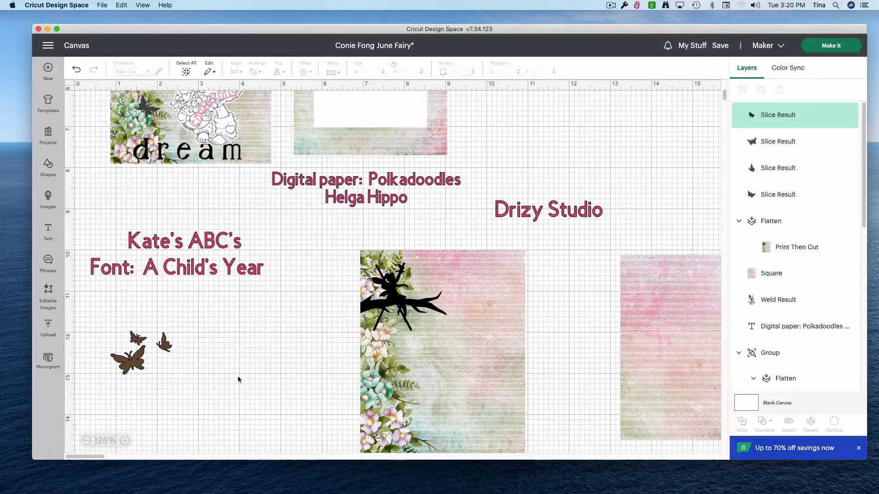
- Enlarge the right-hand small butterfly to about 0.5 x 0.64 in and the upper one to about 0.53 x 0.46 in
click(166, 345)
drag(175, 355, 180, 361)
click(133, 338)
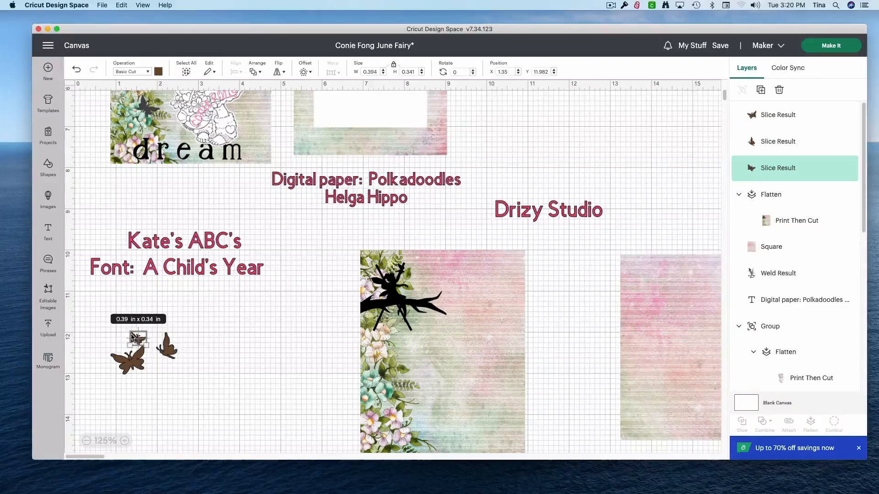
mouse_move(128, 345)
mouse_down()
mouse_move(123, 350)
mouse_move(127, 327)
mouse_up()
click(213, 345)
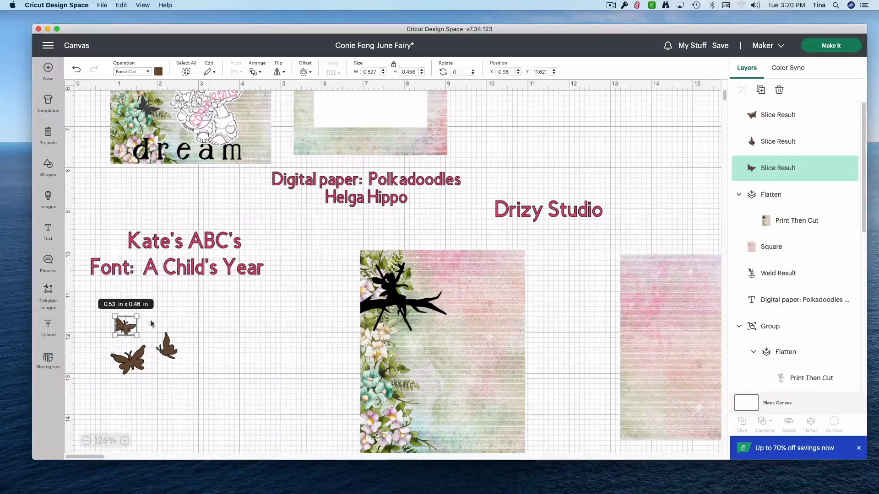
- Recolor the upper small butterfly dark gray
scroll(166, 243, up, 5)
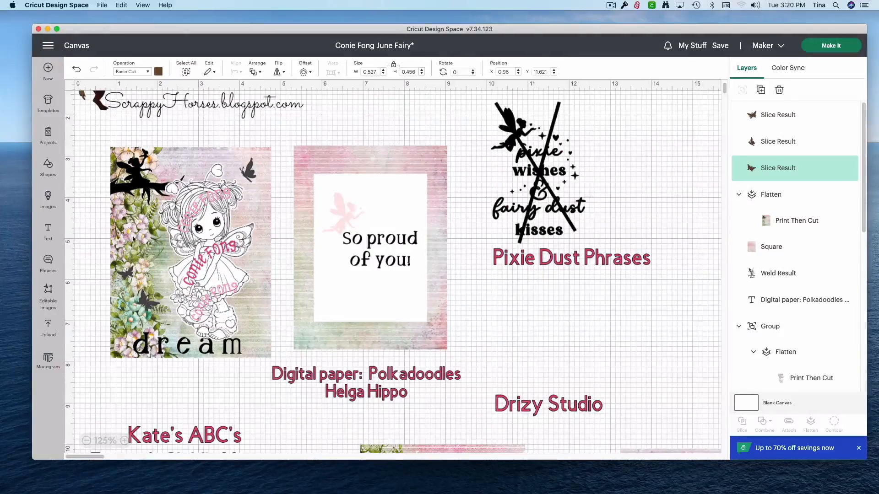
scroll(254, 314, down, 5)
scroll(254, 314, down, 1)
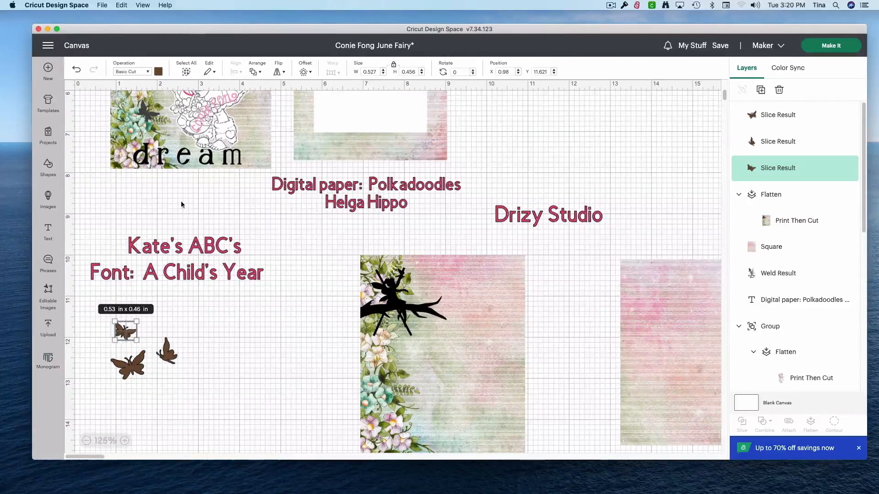
click(158, 72)
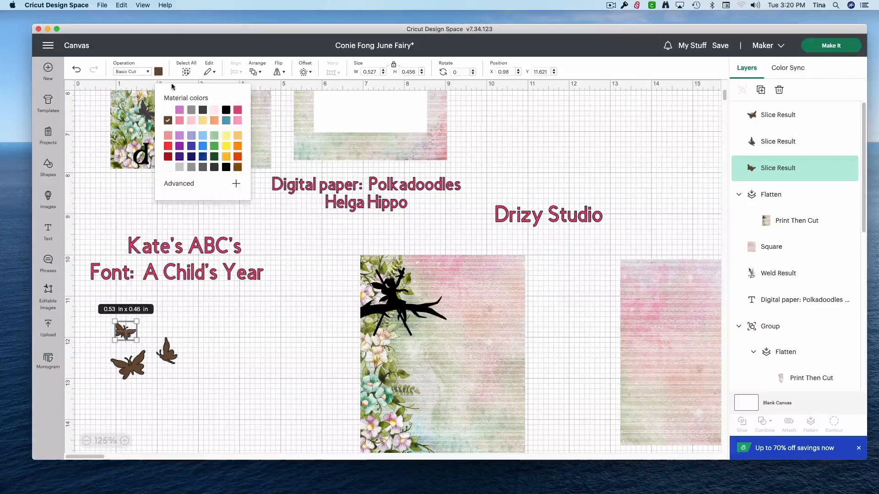
click(191, 111)
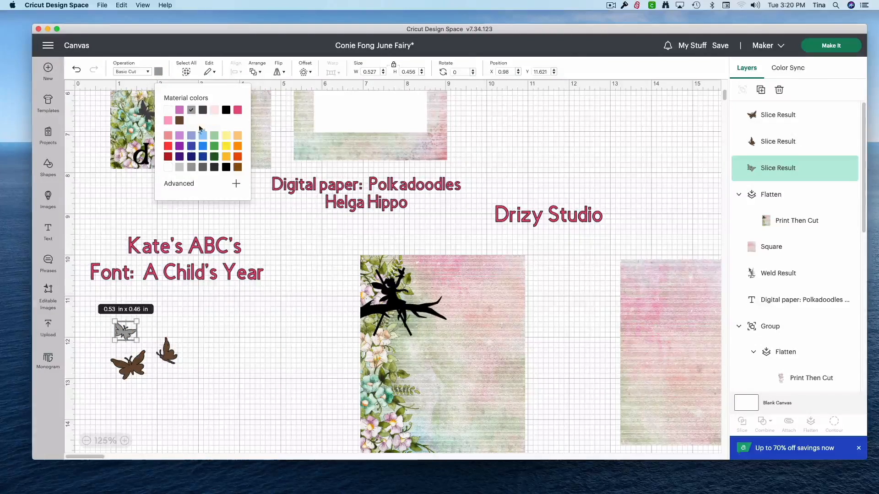
click(203, 109)
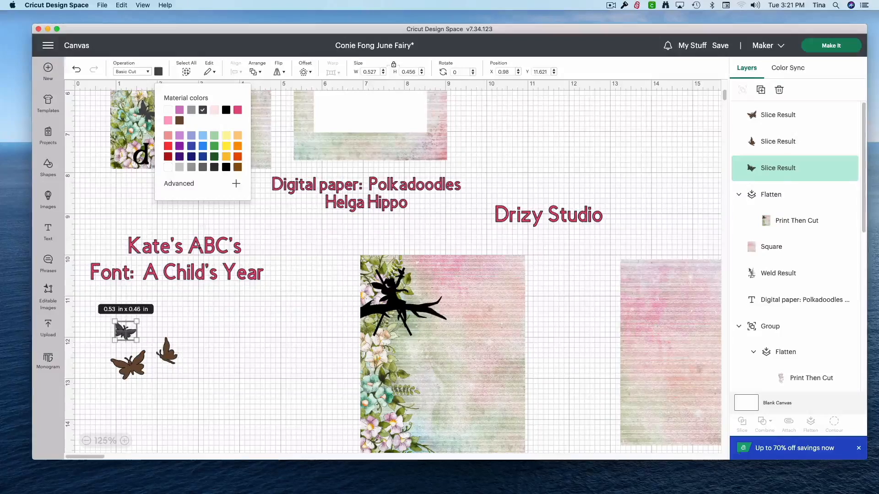
- Recolor the right-hand butterfly and the large butterfly the same dark gray
click(168, 354)
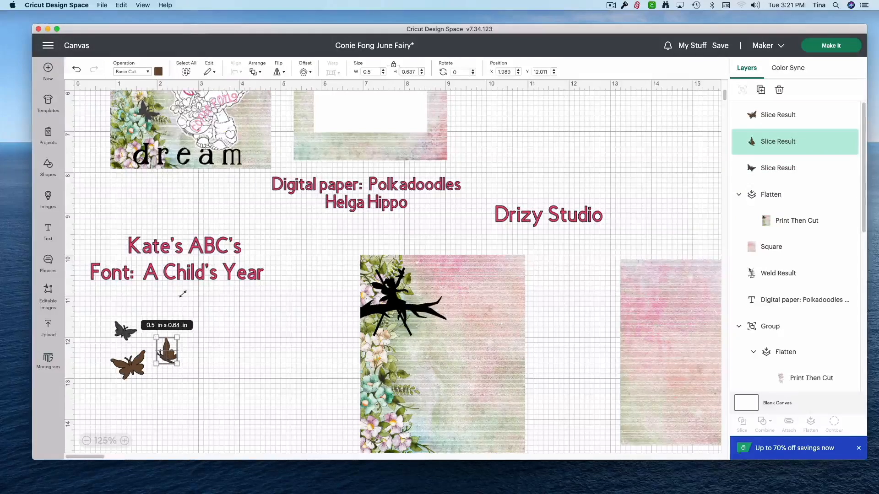
click(159, 71)
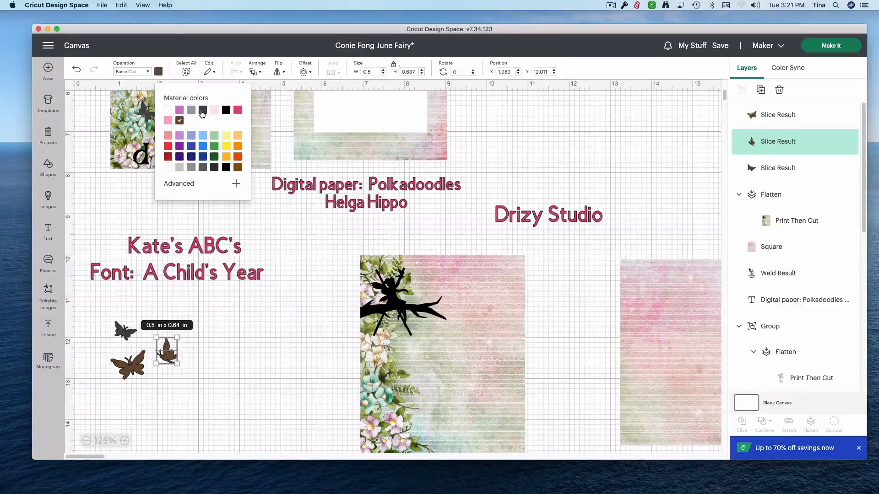
click(138, 366)
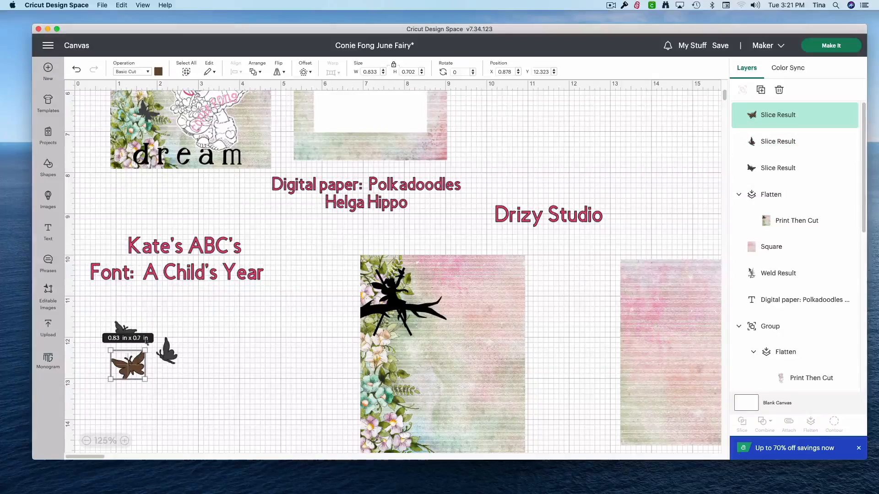
click(159, 71)
click(203, 111)
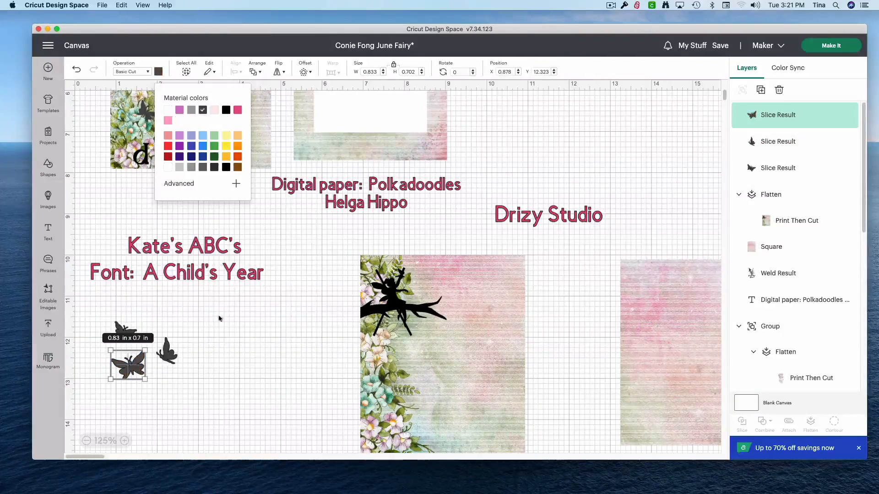
- Place the large butterfly at about 0.73 x 0.62 in on the front panel's lower flowers, one above it and one near the upper-right corner
scroll(204, 343, down, 2)
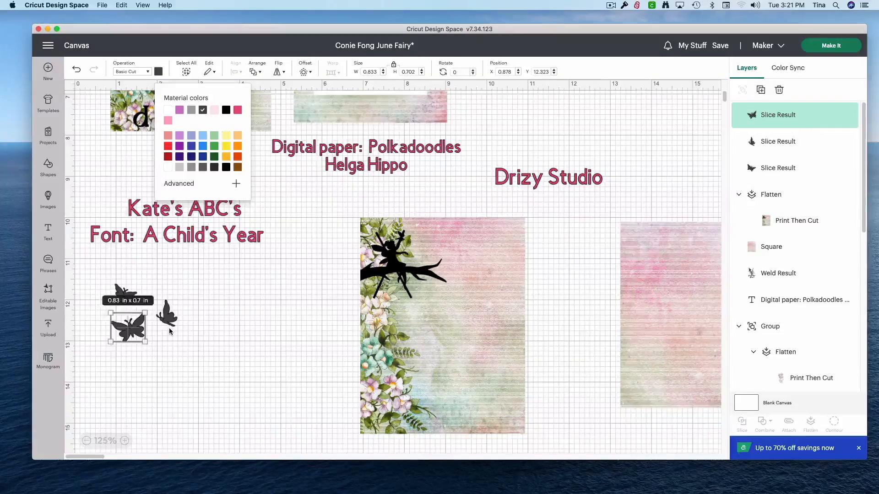
drag(136, 332, 401, 385)
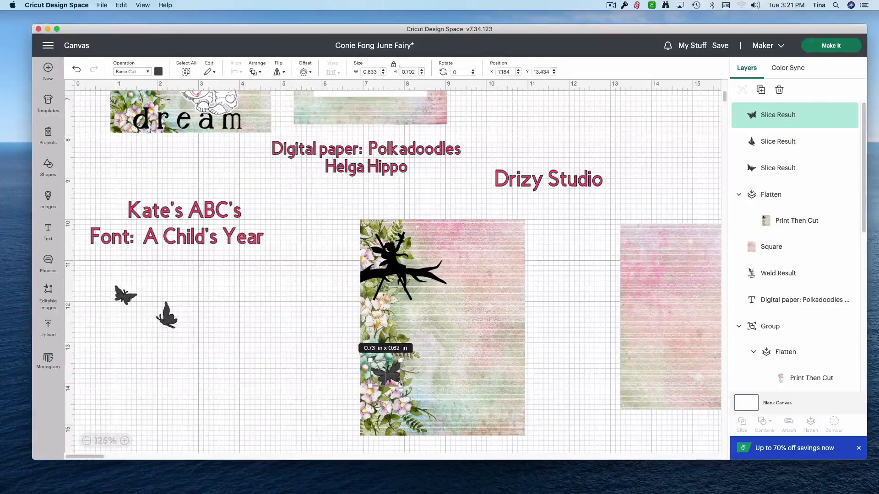
drag(119, 299, 409, 329)
drag(167, 318, 498, 260)
- Add the text "dream" and move it to the lower edge of the front panel
scroll(545, 299, up, 5)
scroll(545, 303, down, 5)
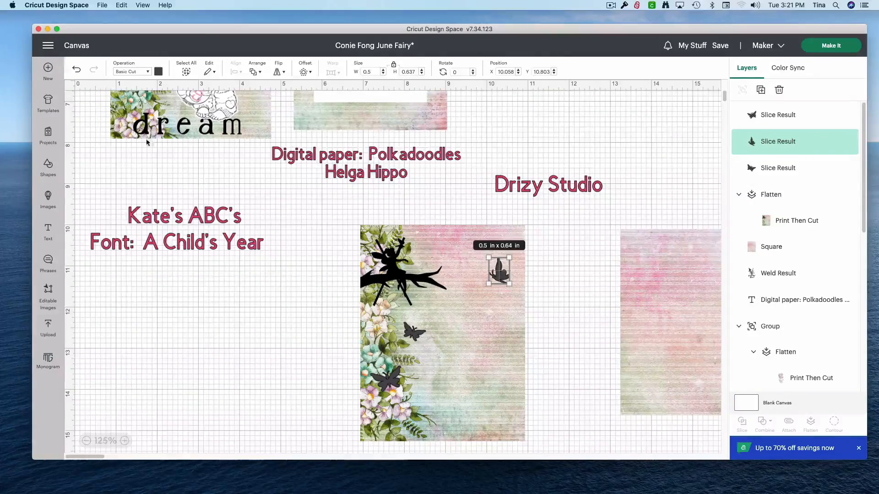
click(48, 229)
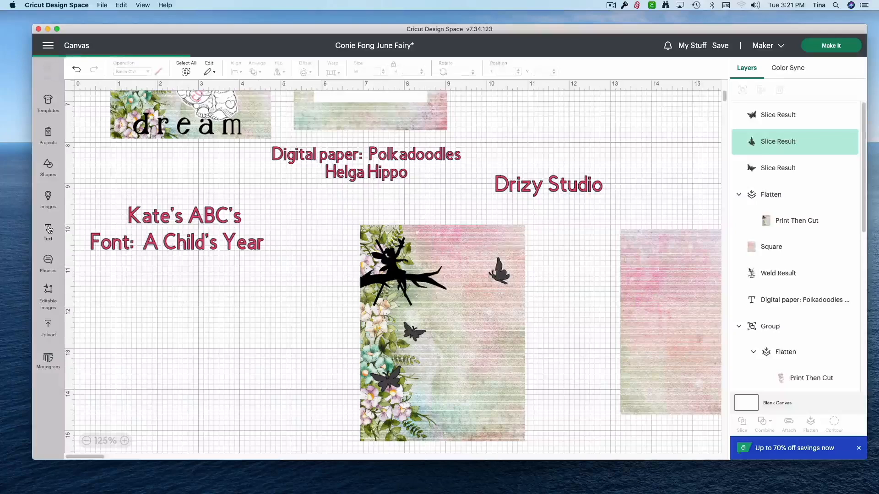
text(dream)
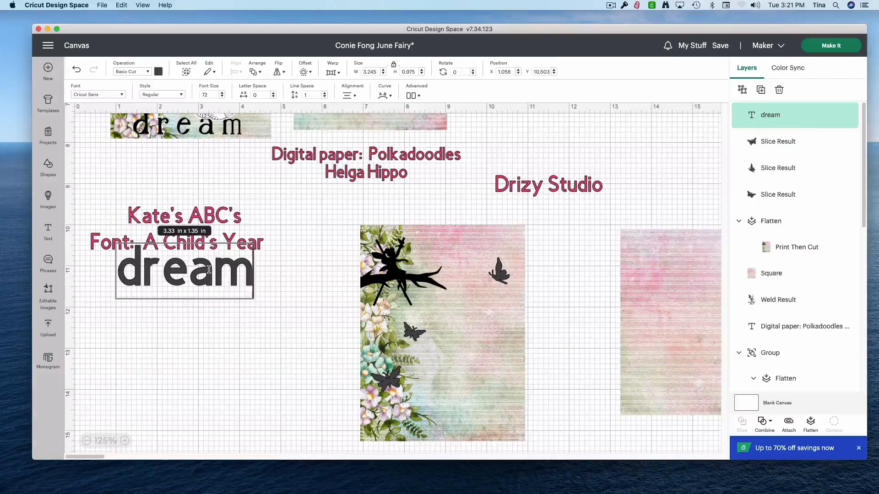
key(Escape)
drag(222, 279, 521, 422)
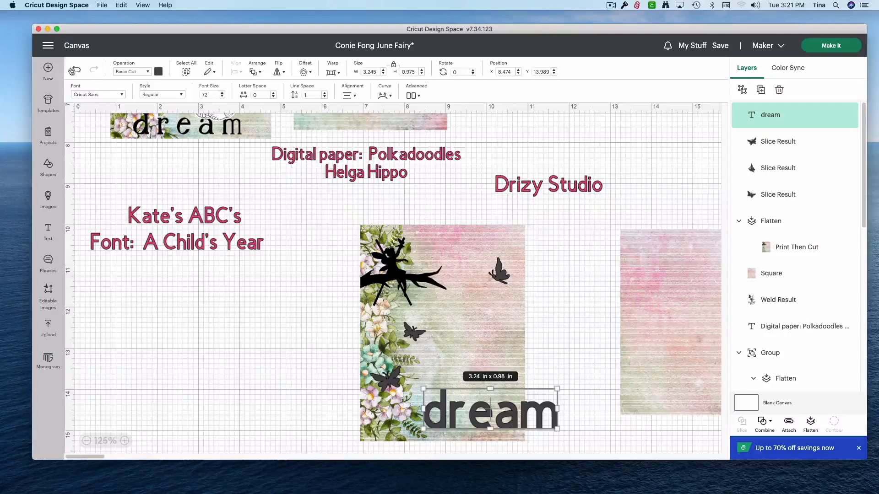
- Set the "dream" text in the A Child's Year font and fit it within the panel's lower edge at about 2.69 x 0.69 in
click(122, 95)
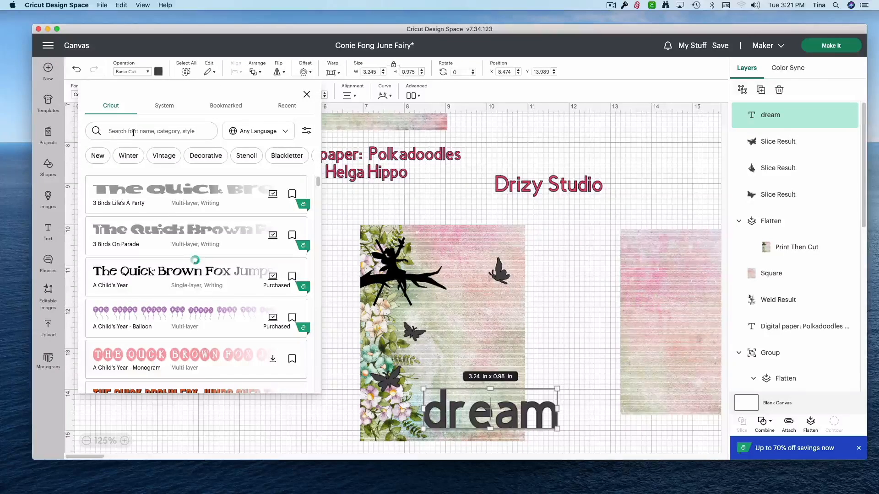
click(178, 277)
drag(459, 445, 449, 403)
drag(554, 427, 489, 429)
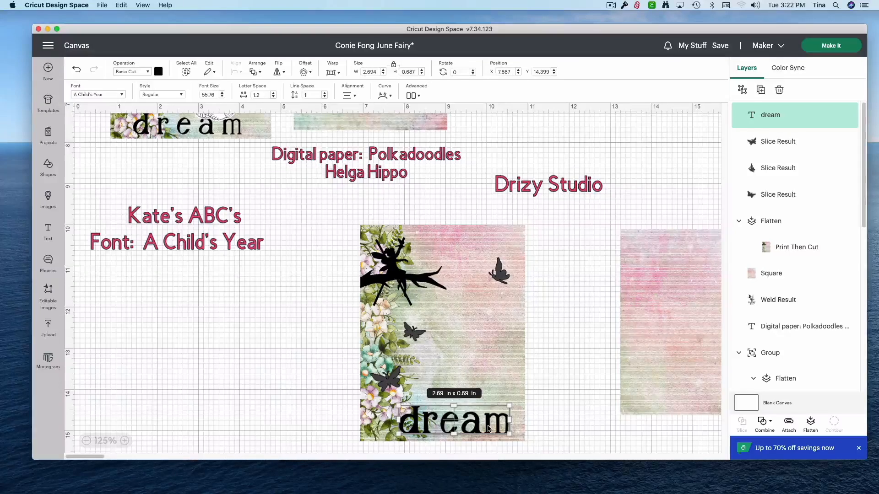
- Flatten the front panel, fairy branch, butterflies and "dream" text into one print-then-cut image
drag(570, 440, 344, 253)
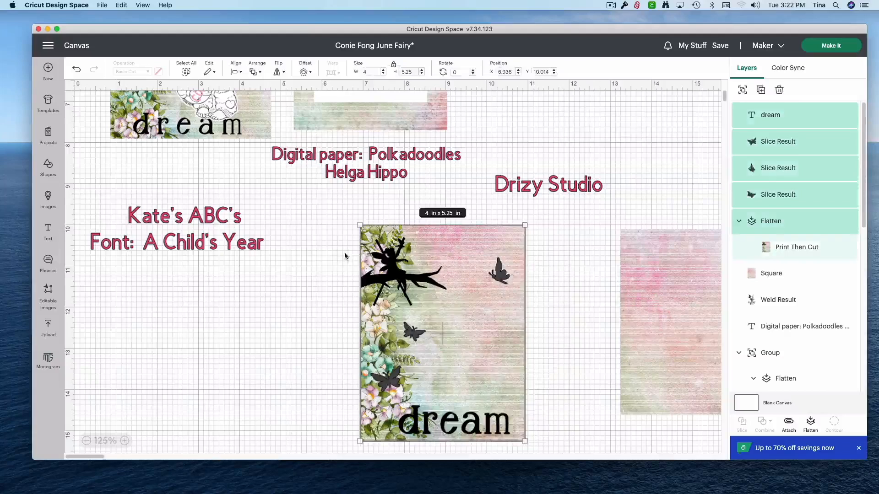
click(811, 429)
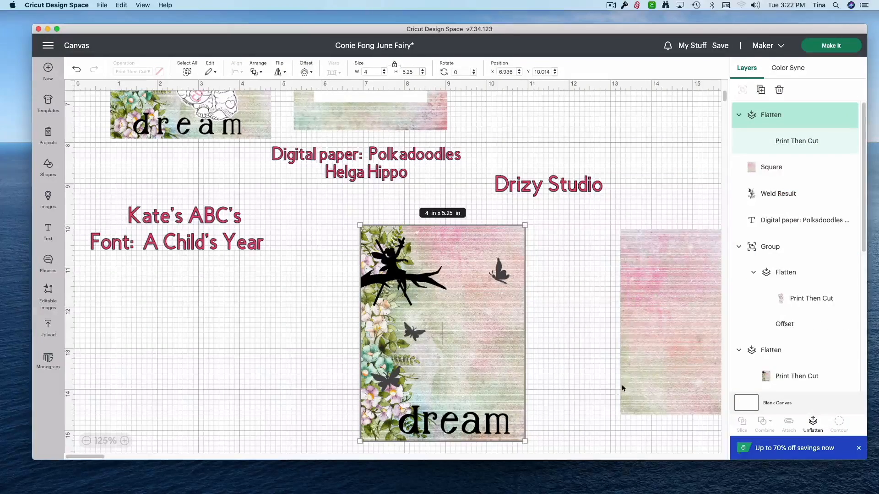
- Bring the fairy girl stamp image down from the sample card, send it to the front, and place it over the new front panel
drag(211, 101, 288, 403)
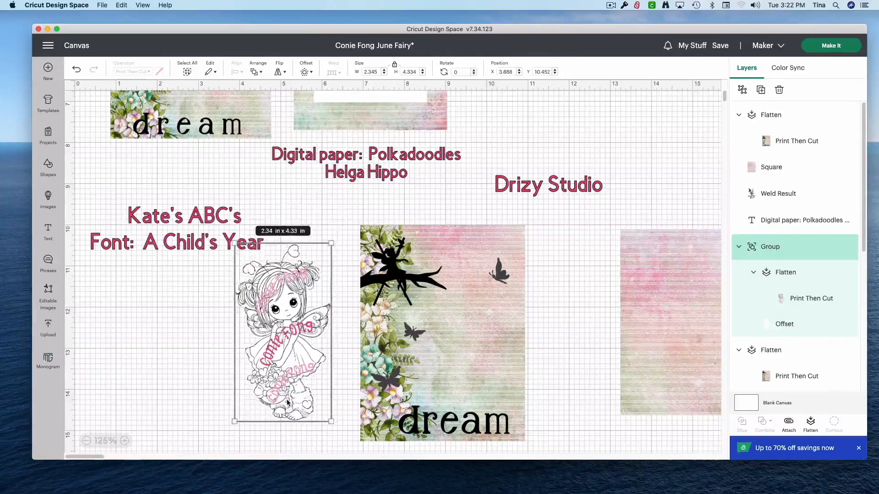
right_click(287, 403)
click(323, 202)
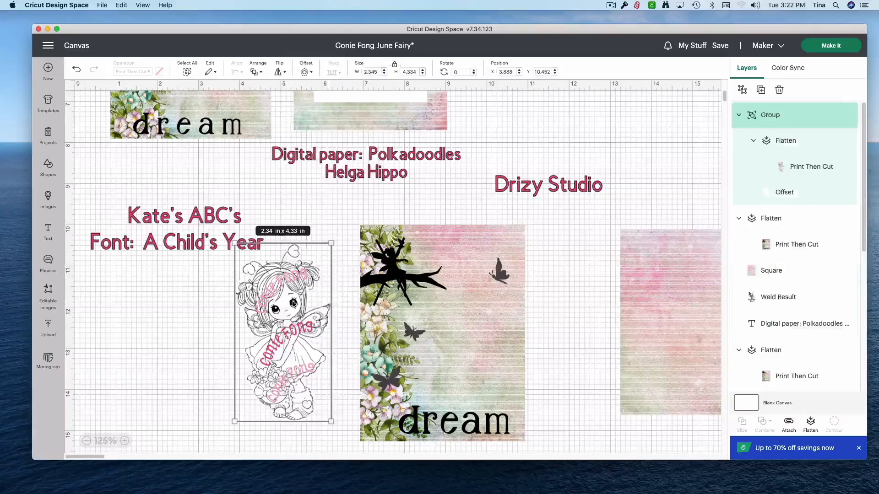
drag(292, 315, 458, 306)
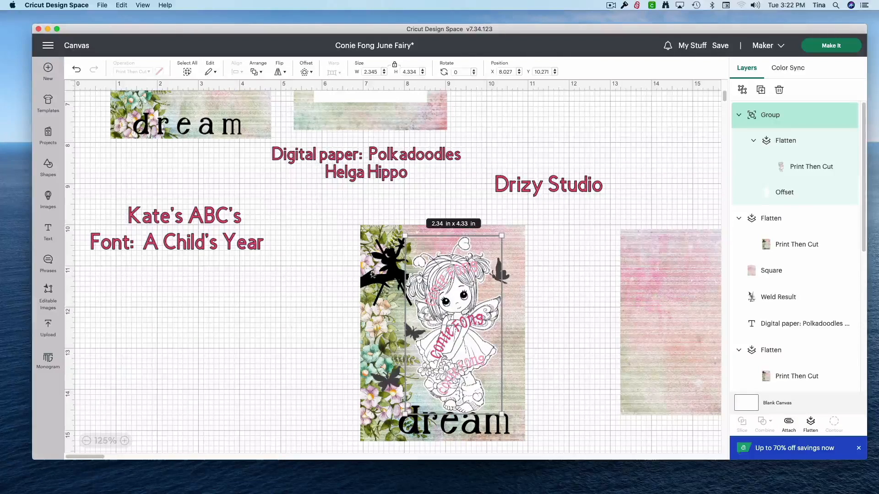
- Reposition the fairy girl on the front panel, then move them together and the plain inside panel leftward beneath the sample cards
drag(443, 307, 250, 328)
drag(545, 421, 365, 246)
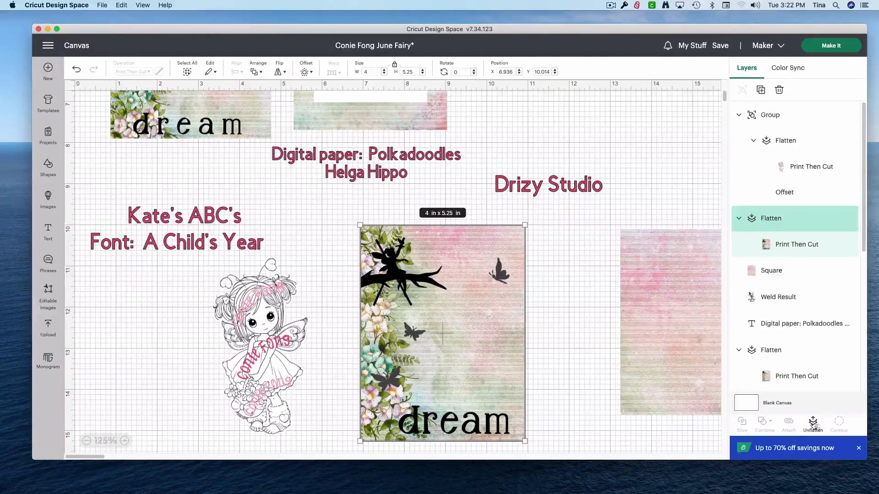
drag(309, 317, 471, 319)
drag(547, 435, 360, 275)
drag(425, 300, 190, 337)
drag(686, 315, 403, 301)
- Move the "Pixie Dust Phrases" label down to just above the "Drizy Studio" label
scroll(460, 241, up, 3)
scroll(461, 241, up, 3)
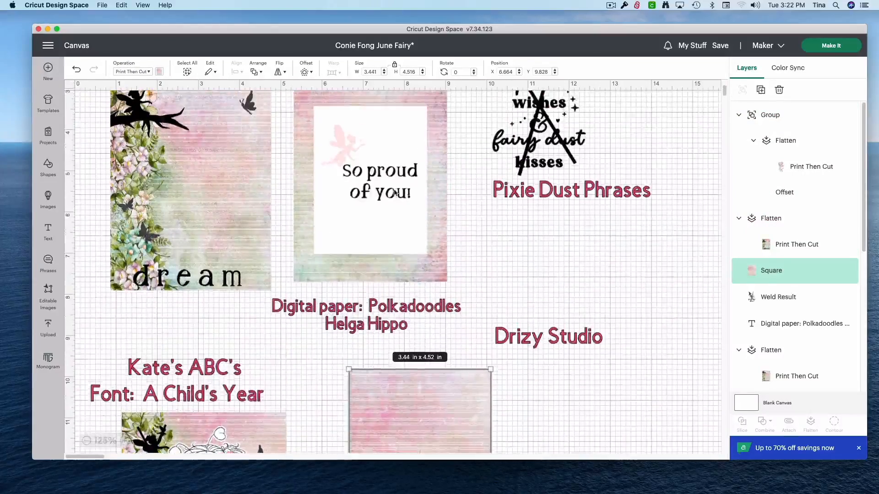
scroll(565, 205, up, 5)
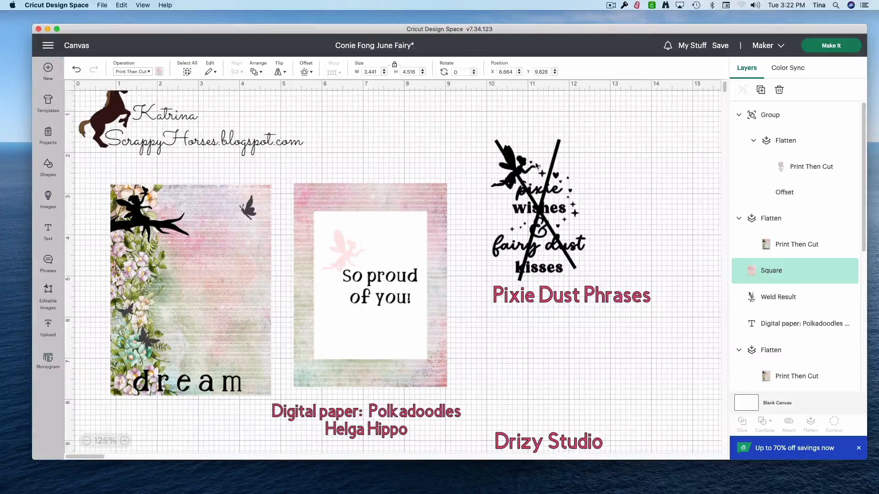
drag(556, 300, 564, 429)
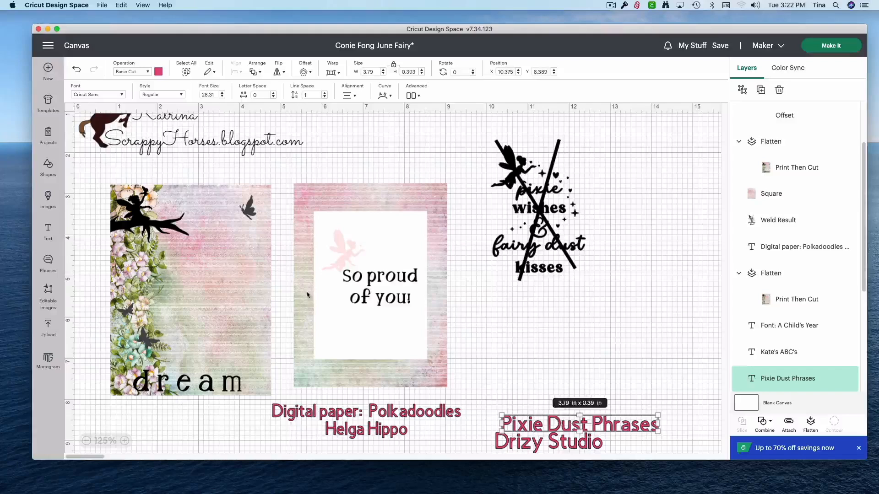
- Add a square over the pixie wishes phrase design and stretch it to about 2 x 2.75 in
click(49, 170)
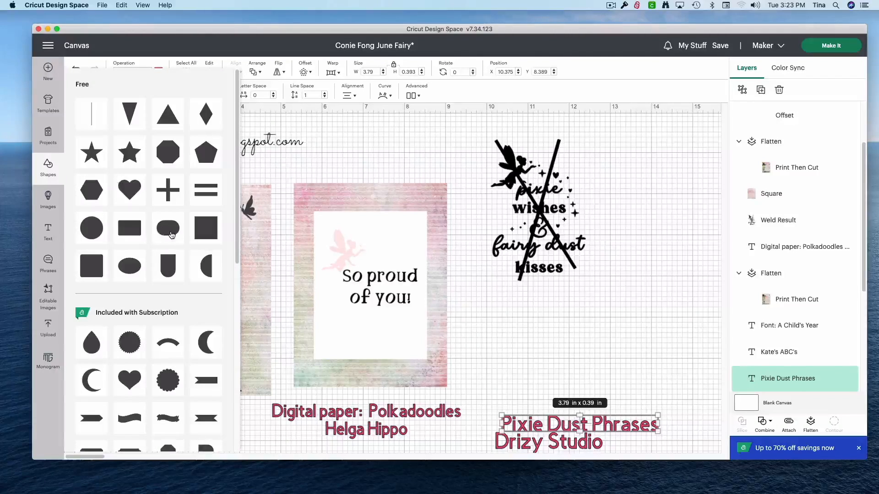
click(217, 230)
drag(143, 151, 563, 219)
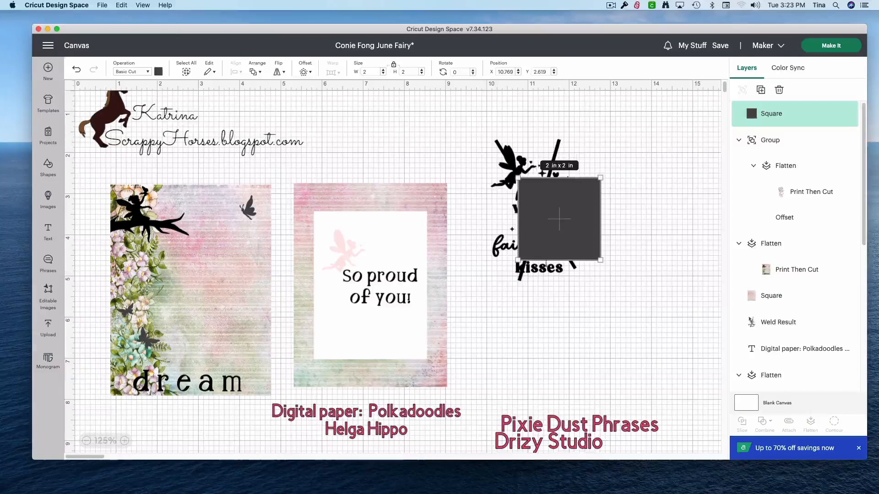
drag(550, 261, 551, 291)
- Rotate the square about 25°, lengthen it, and position it over the pixie wishes lettering with the fairy silhouette mostly uncovered
drag(605, 170, 627, 196)
mouse_move(582, 233)
mouse_down()
mouse_move(574, 239)
mouse_move(598, 236)
mouse_move(579, 239)
mouse_up()
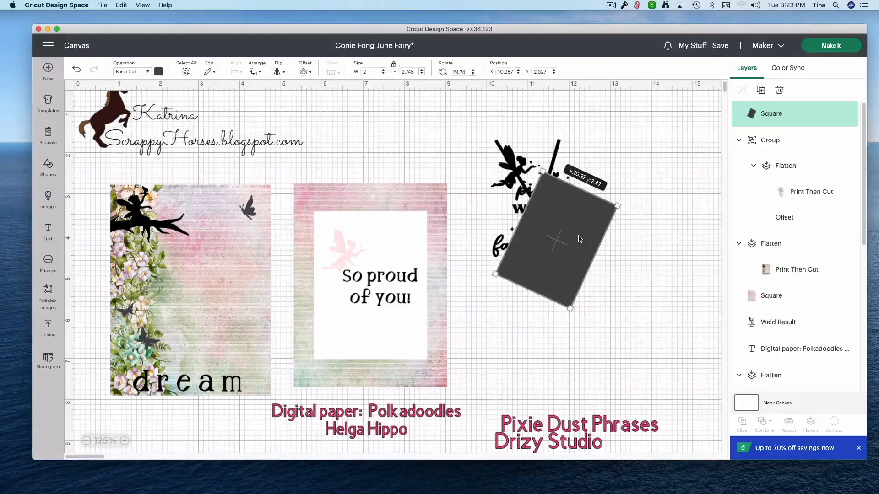
drag(584, 189, 596, 155)
mouse_move(581, 228)
mouse_down()
mouse_move(570, 231)
mouse_move(575, 223)
mouse_up()
- Slice the pixie wishes phrase design with the rotated square and separate the fairy piece from the other cut pieces
drag(481, 110, 664, 324)
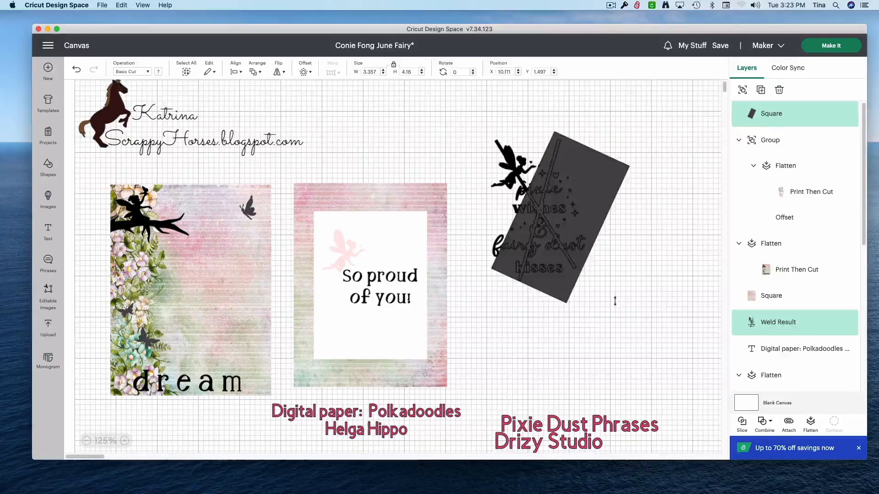
drag(508, 165, 567, 206)
click(510, 169)
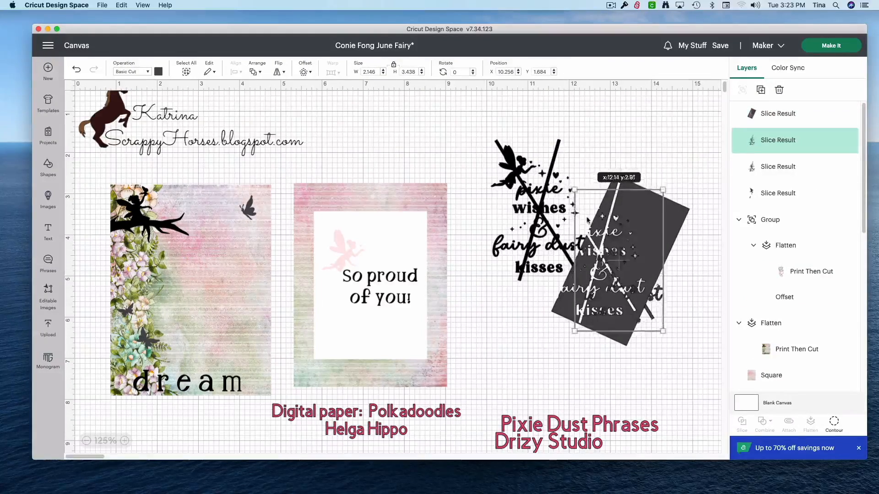
drag(547, 201, 641, 250)
drag(516, 173, 504, 168)
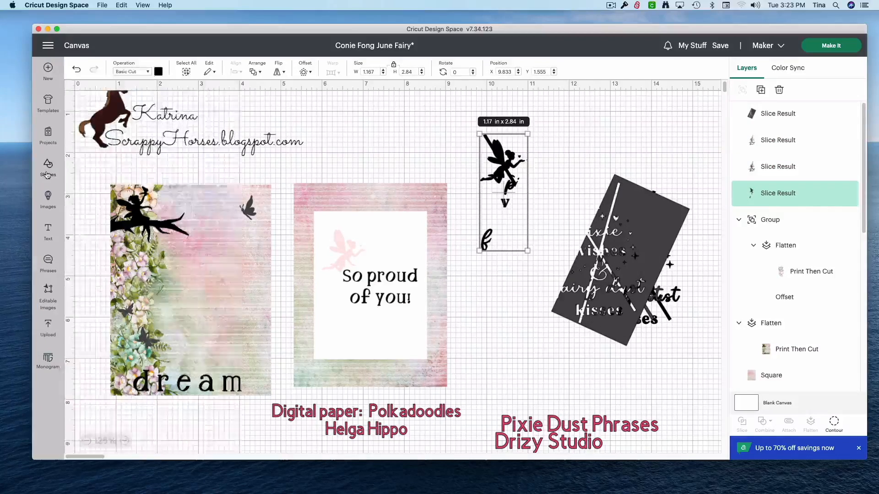
- Place a new square over the stray letters below the fairy and delete the leftover pieces of the first slice
click(48, 169)
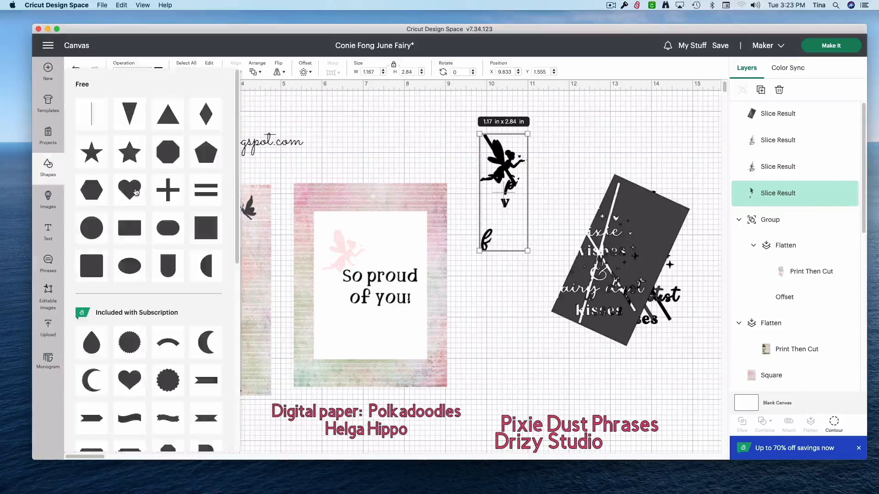
click(205, 230)
drag(165, 175, 537, 235)
drag(614, 144, 691, 364)
key(Delete)
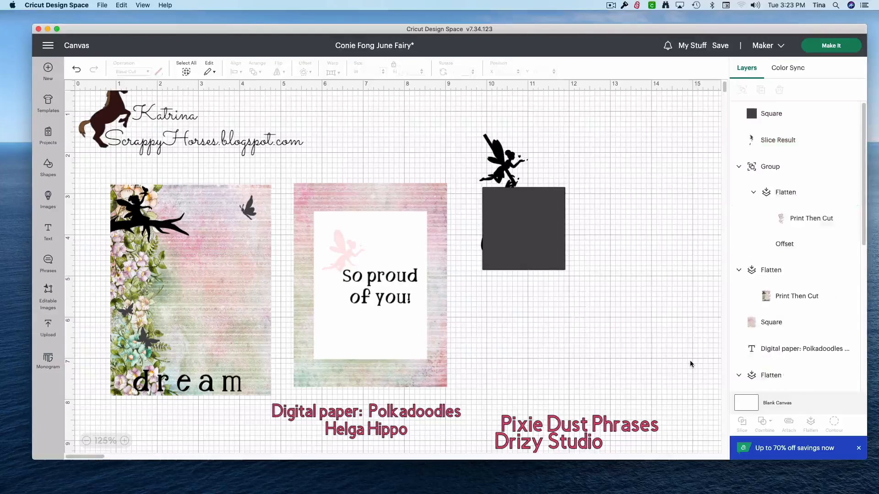
- Resize the new square to about 2.64 x 2.53 in, rotate it to about 321°, and fit its edge just below the fairy
click(541, 234)
drag(567, 187, 572, 144)
mouse_move(554, 227)
mouse_down()
mouse_move(559, 261)
mouse_move(545, 240)
mouse_up()
drag(595, 267, 603, 247)
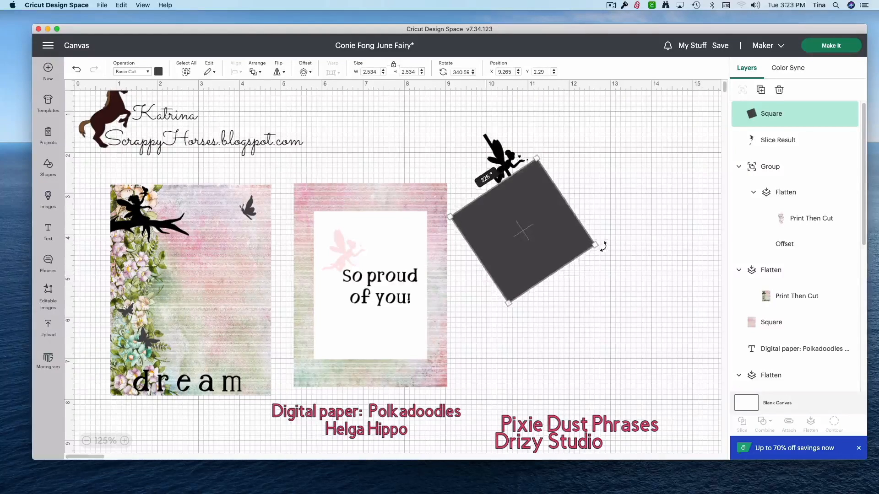
drag(550, 263, 552, 264)
drag(604, 251, 605, 243)
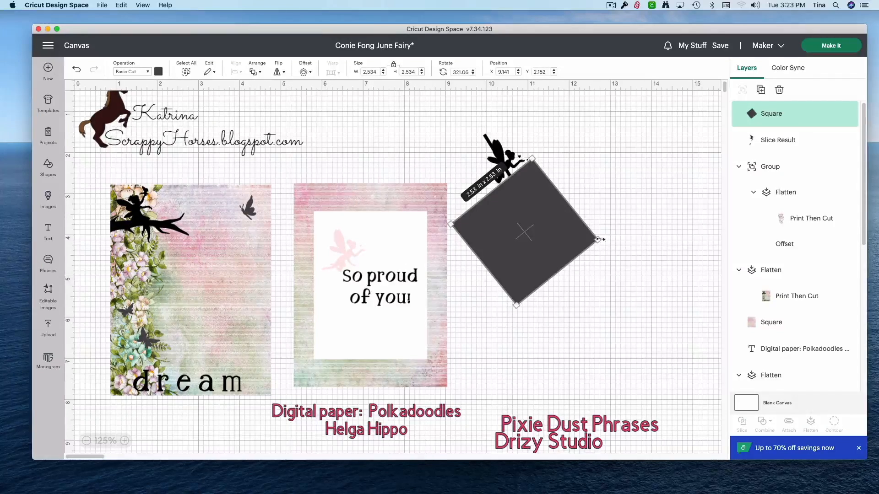
drag(571, 244, 577, 238)
drag(581, 204, 585, 201)
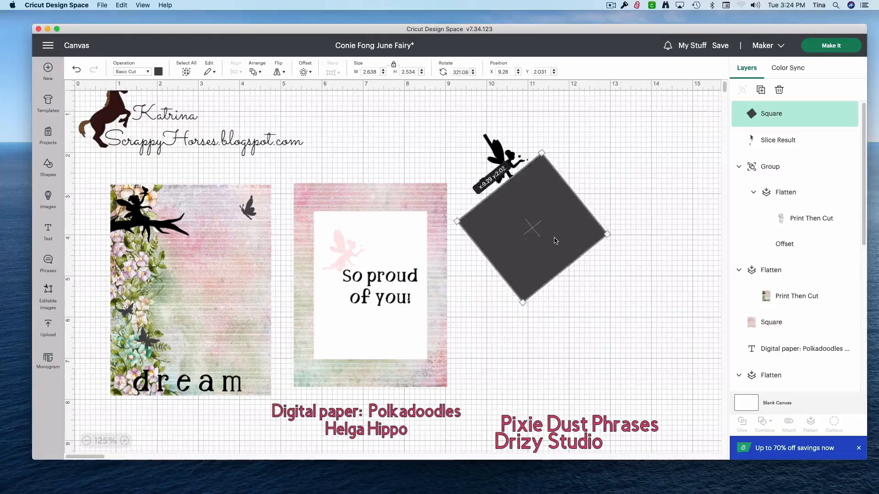
- Slice the fairy piece with the rotated square and move the square and the fairy away from the stray letters
drag(627, 309, 499, 145)
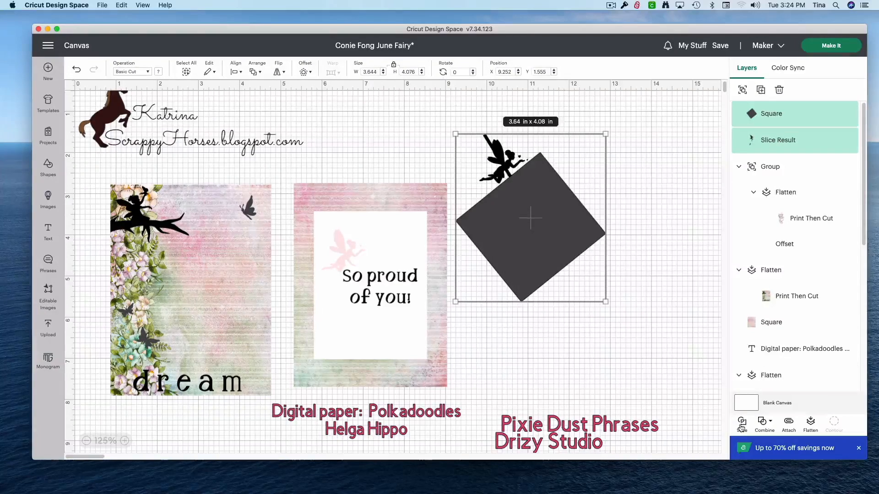
drag(569, 243, 648, 354)
drag(508, 165, 591, 190)
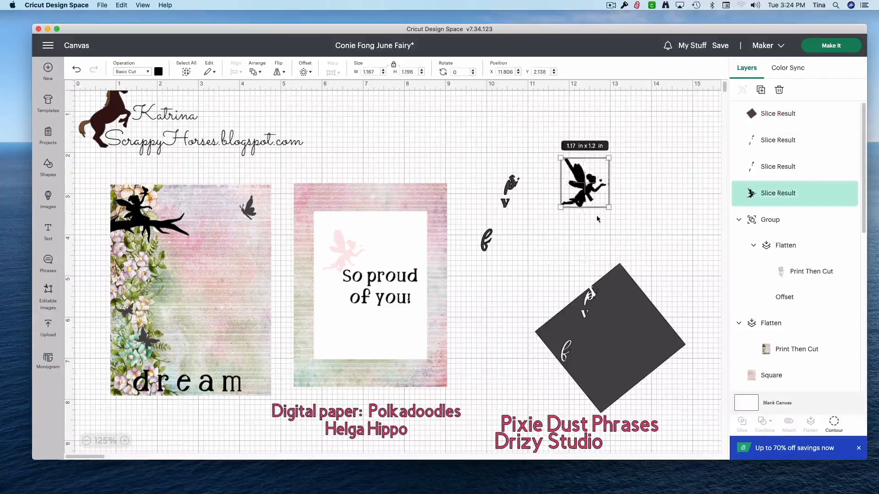
- Move the rotated square piece against the fairy's outstretched hand and slice off the stray marks there
drag(660, 350, 729, 199)
click(609, 251)
mouse_move(609, 251)
mouse_down()
mouse_move(601, 227)
mouse_move(605, 245)
mouse_up()
click(545, 285)
drag(534, 285, 648, 143)
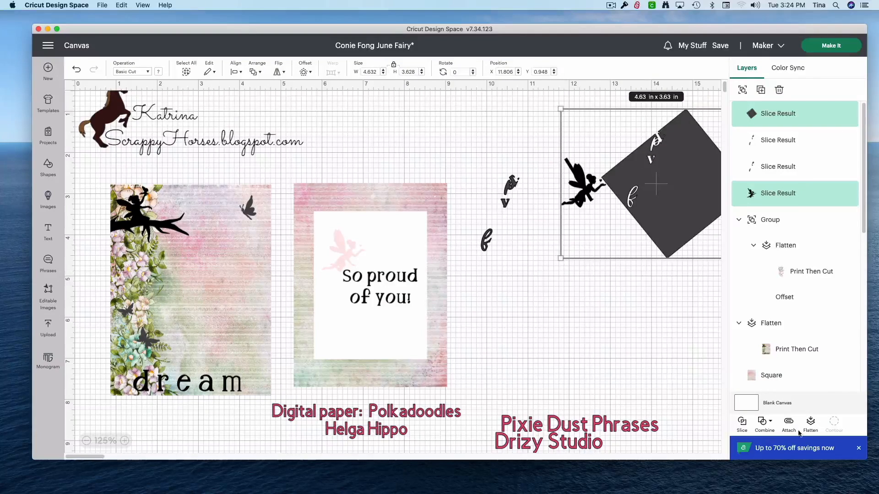
click(743, 431)
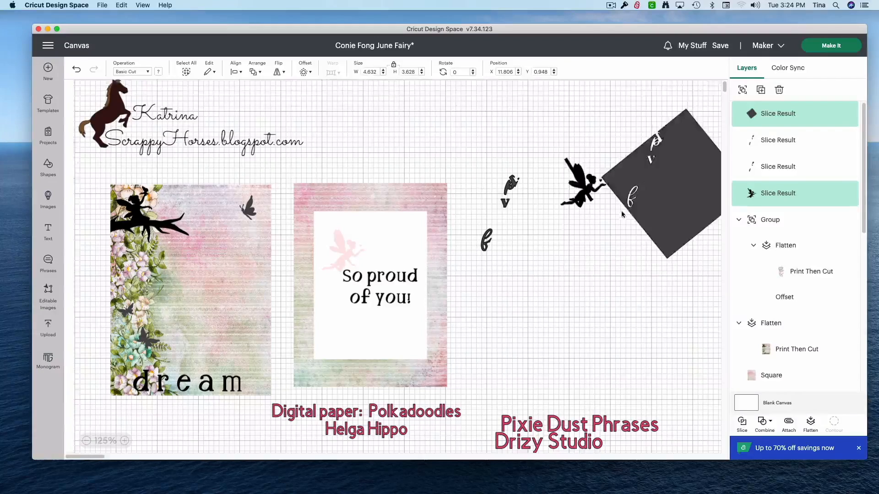
- Move the cleaned fairy onto the sample inside panel and delete all leftover slice pieces
drag(572, 180, 336, 244)
drag(484, 139, 695, 284)
key(Delete)
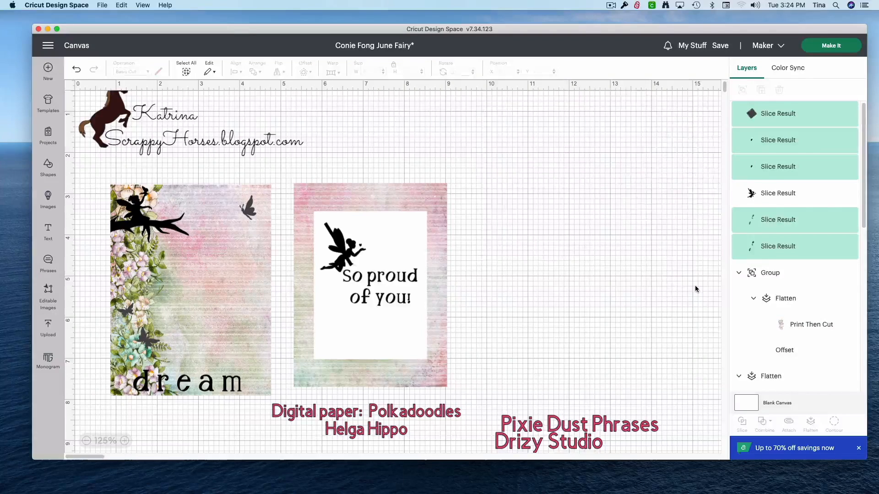
- Bring the fairy silhouette down from the sample and place it beside the plain patterned inside panel
drag(338, 257, 502, 358)
scroll(552, 350, down, 1)
scroll(552, 351, down, 5)
drag(481, 145, 521, 357)
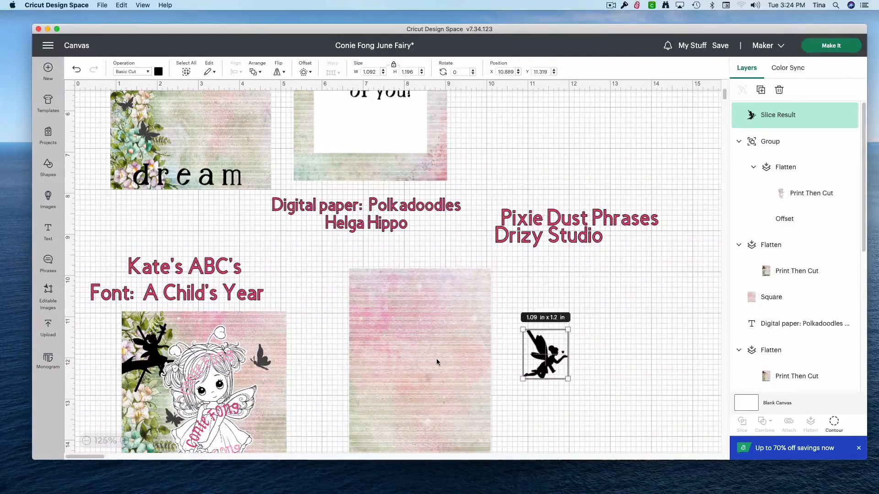
- Add a square on the plain inside panel and stretch it to about 2.54 x 3.16 in
click(436, 359)
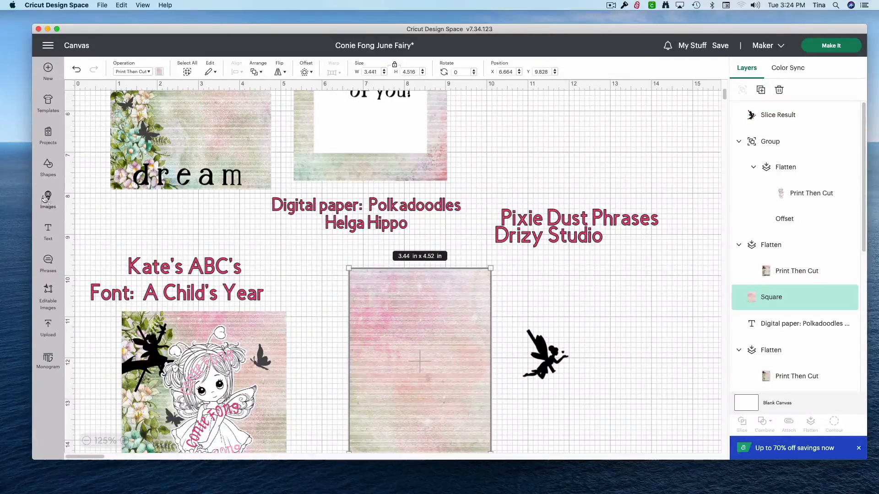
click(44, 175)
click(197, 238)
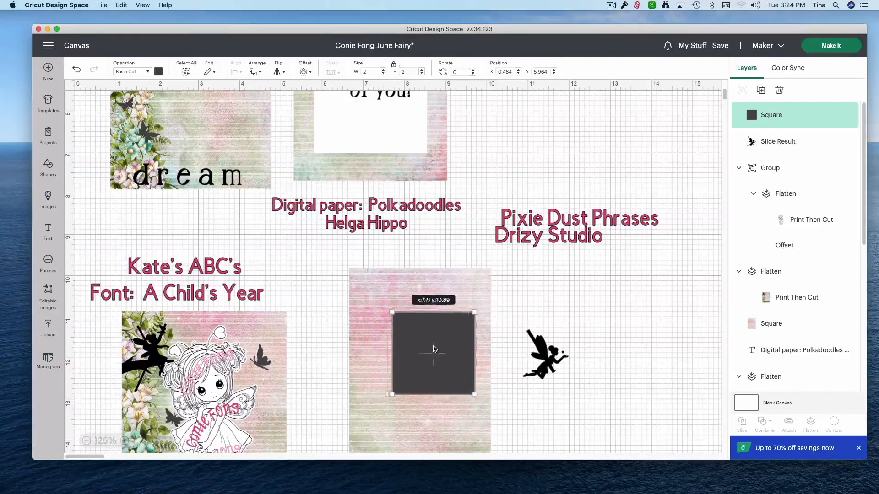
drag(421, 388, 420, 435)
scroll(481, 405, down, 5)
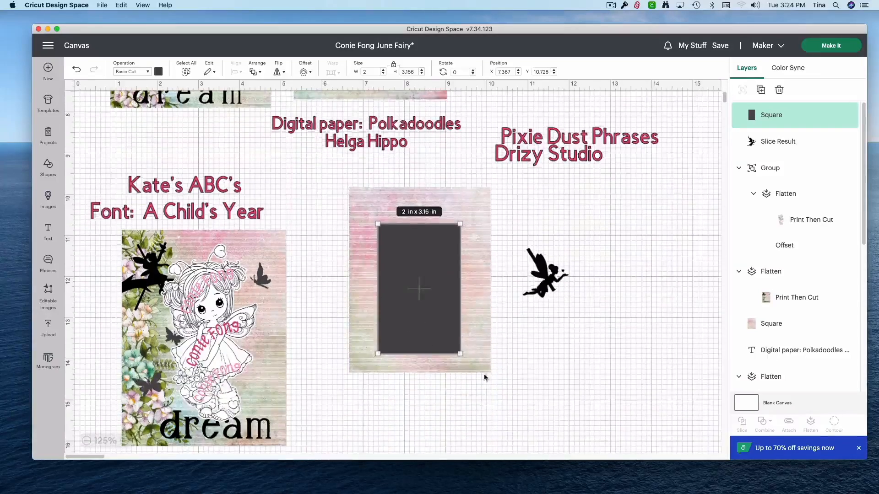
drag(460, 321, 405, 303)
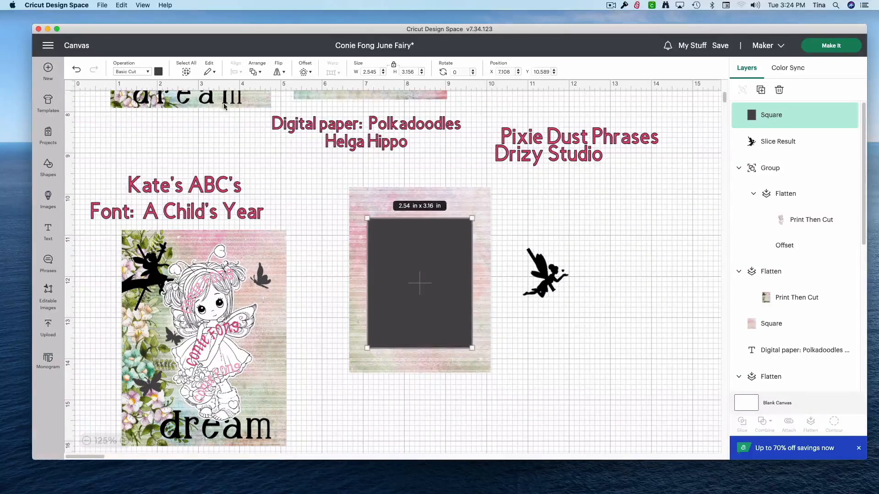
- Color the new square white and center it on the patterned inside panel
click(158, 71)
click(168, 110)
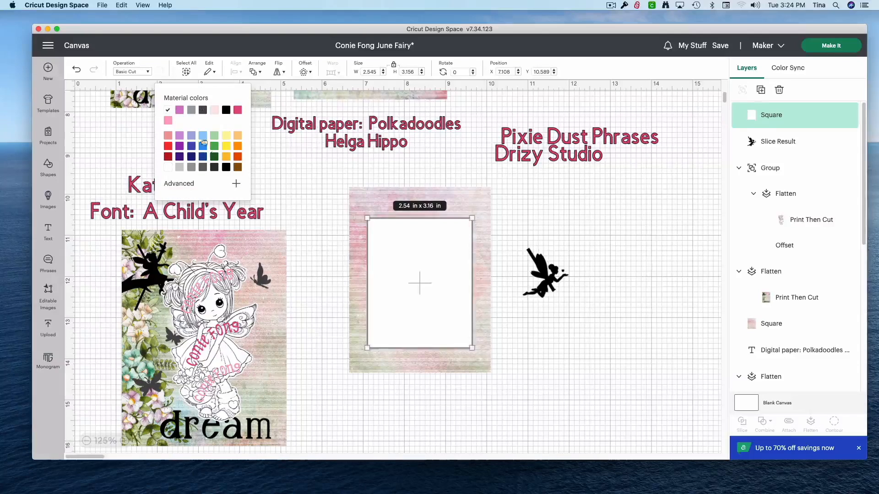
drag(320, 211, 449, 297)
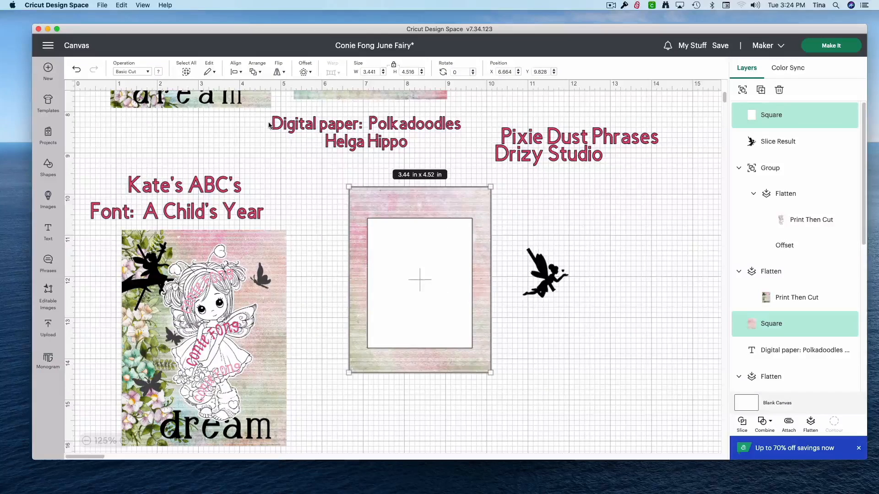
click(235, 70)
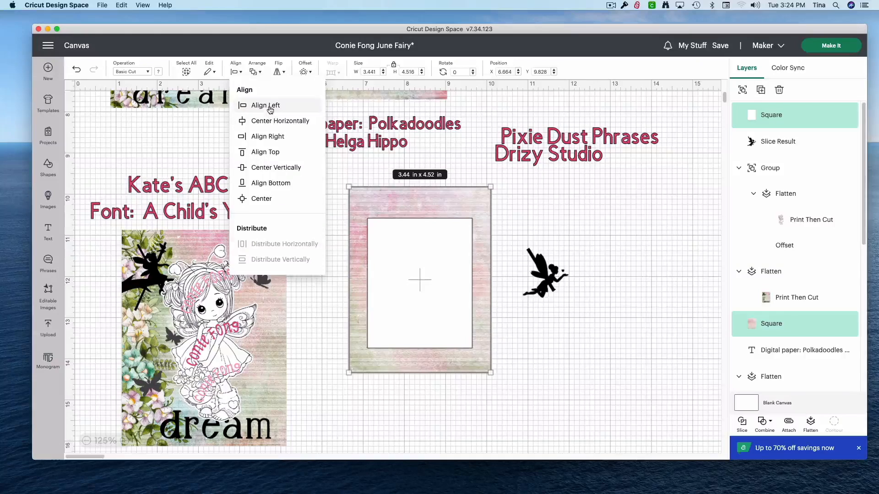
click(259, 198)
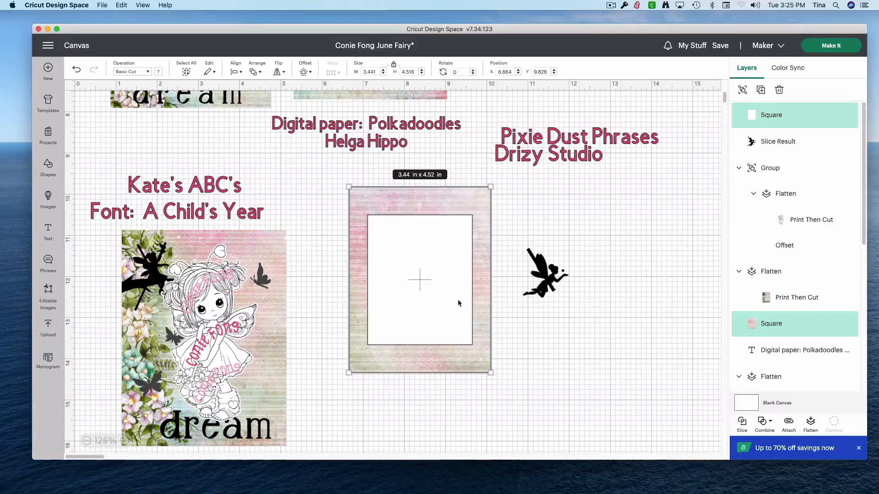
- Bring the fairy silhouette to the front and place it in the upper left of the white square
click(553, 320)
drag(549, 291, 527, 292)
right_click(527, 292)
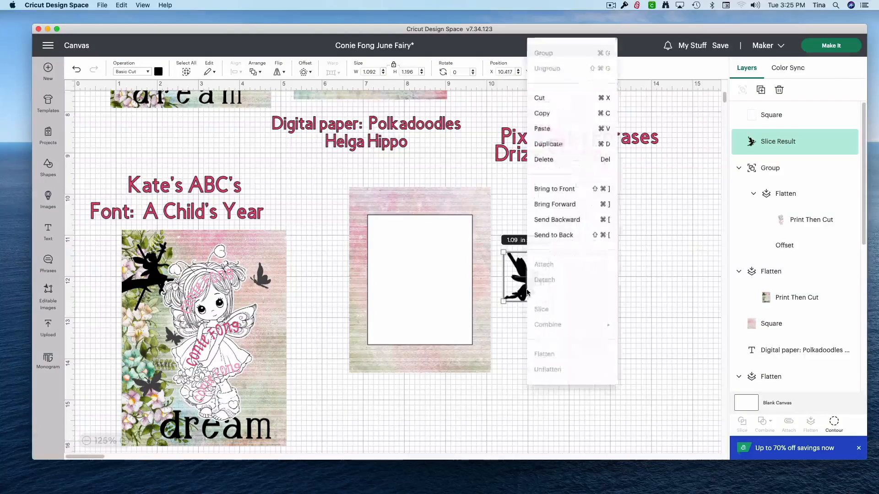
click(565, 187)
drag(524, 277, 404, 253)
- Recolor the fairy silhouette to the pale green #dff3e0
scroll(496, 268, up, 3)
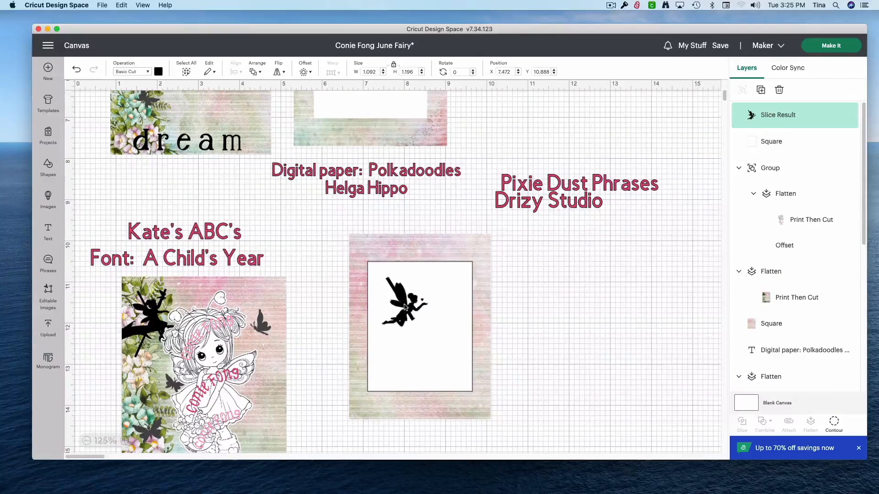
scroll(404, 308, up, 5)
scroll(405, 308, down, 5)
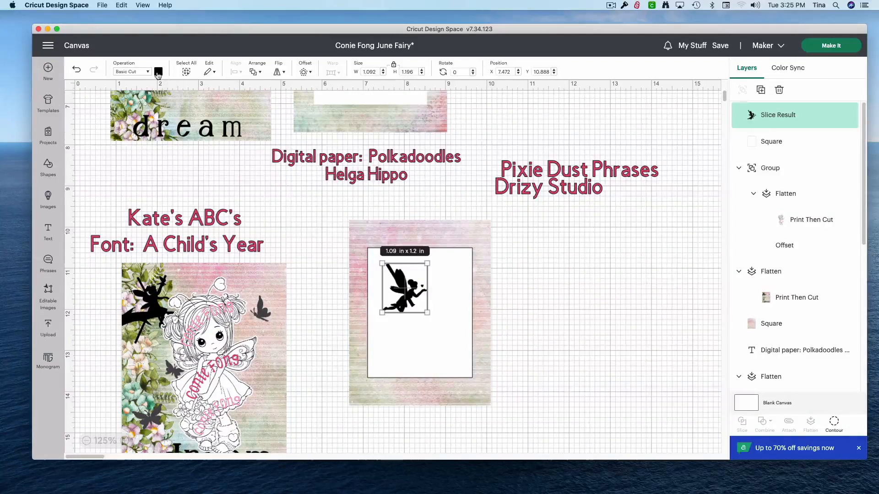
click(159, 72)
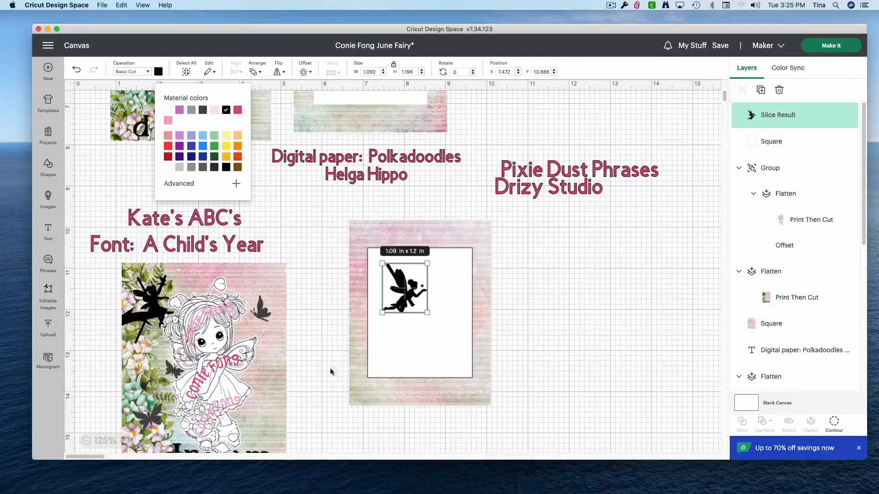
click(214, 136)
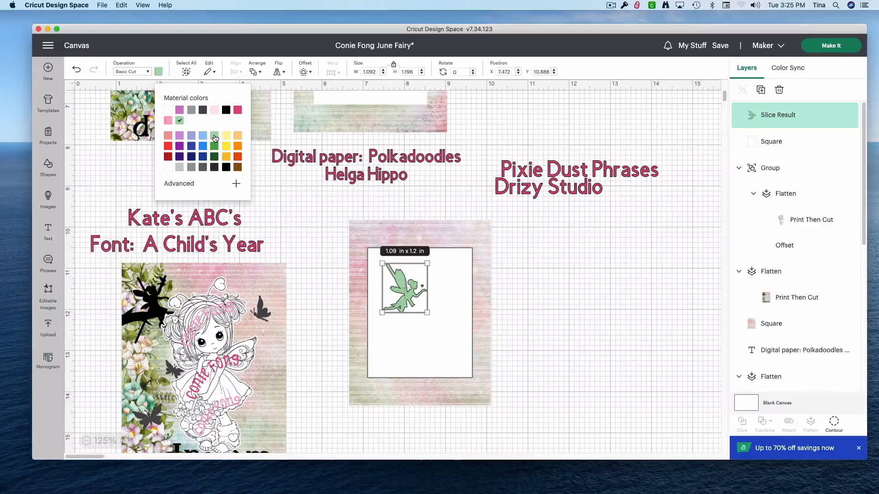
click(176, 186)
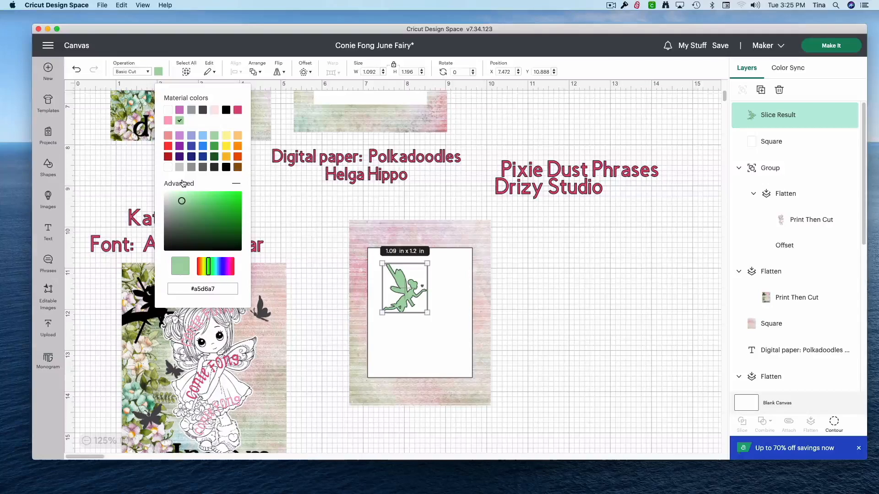
drag(180, 202, 170, 196)
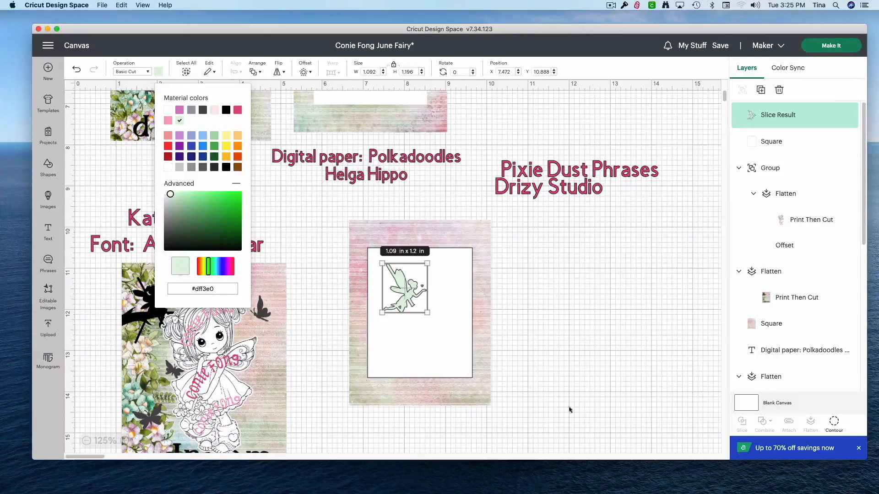
- Flatten the fairy, white square and patterned panel into one print-then-cut inside panel
click(568, 426)
drag(545, 437, 346, 238)
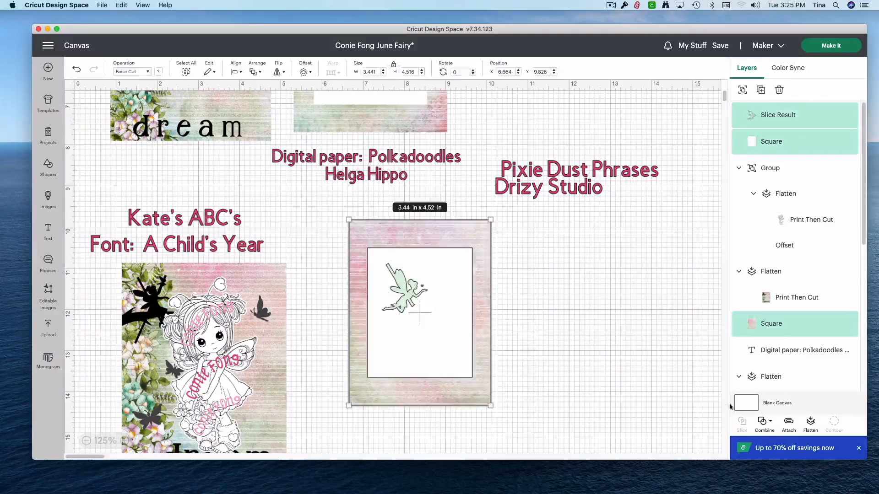
click(811, 426)
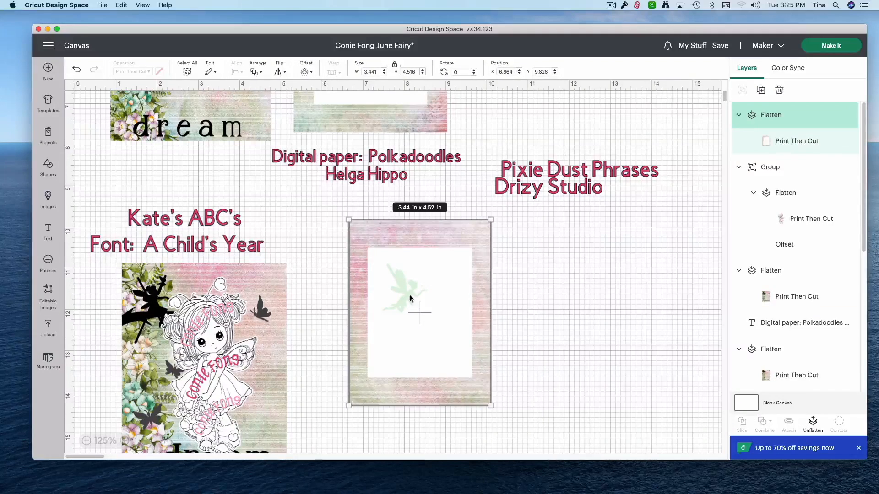
- Add a new text object and place it beside the patterned inside panel, clear of the card front
scroll(431, 295, up, 10)
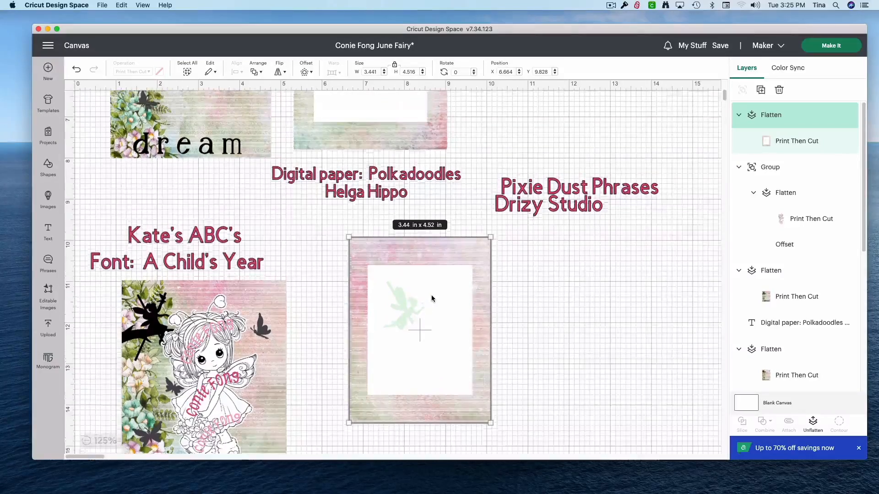
scroll(434, 301, down, 10)
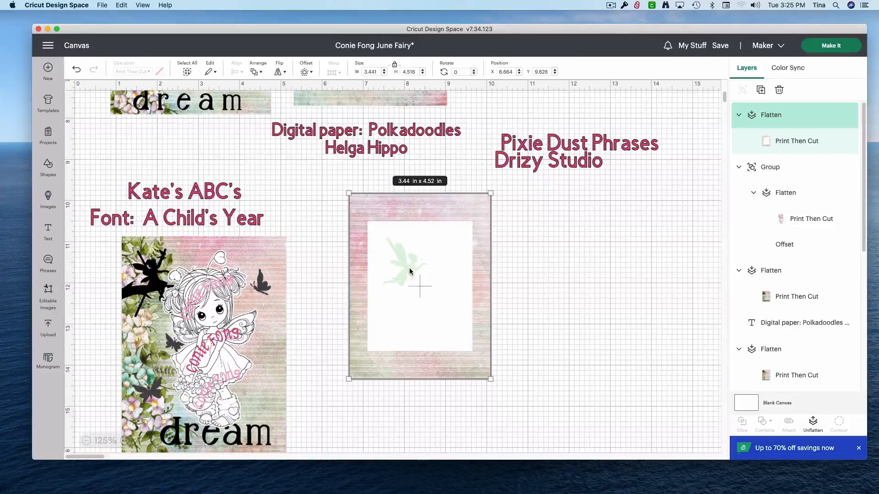
click(48, 231)
click(186, 312)
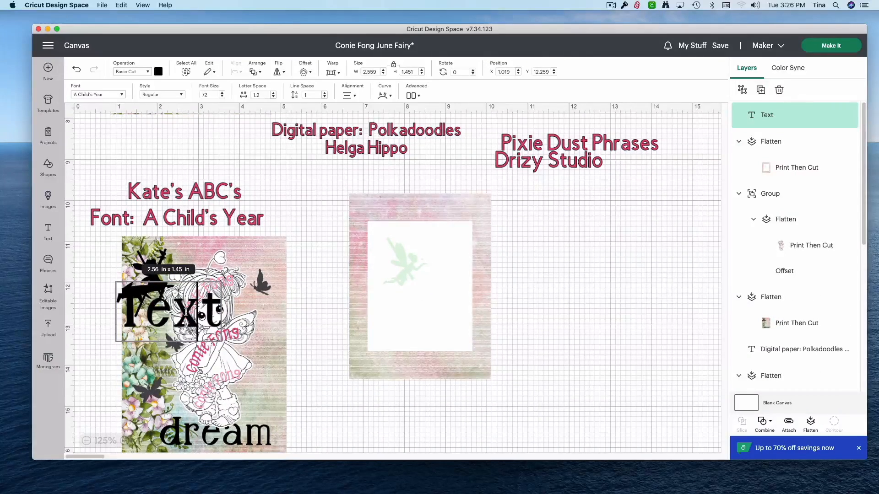
click(350, 337)
drag(200, 306, 561, 278)
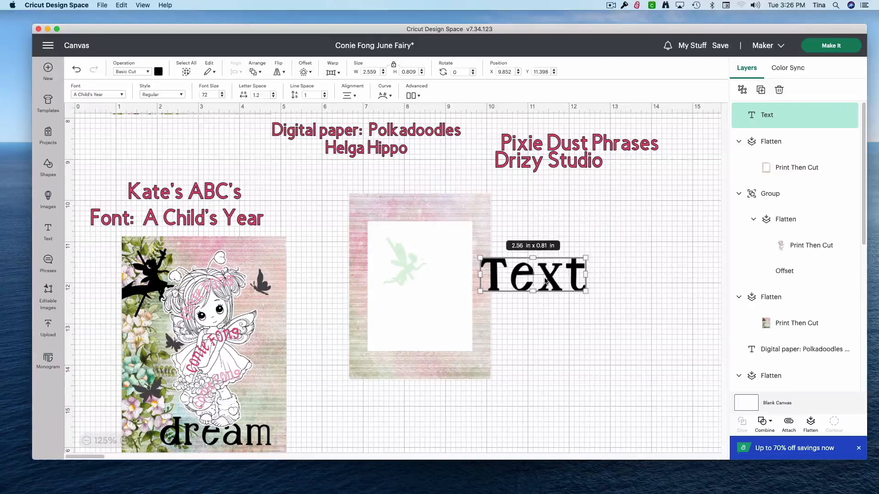
- Replace the placeholder text with the sentiment "So proud of you!", broken into two lines after "proud"
double_click(551, 276)
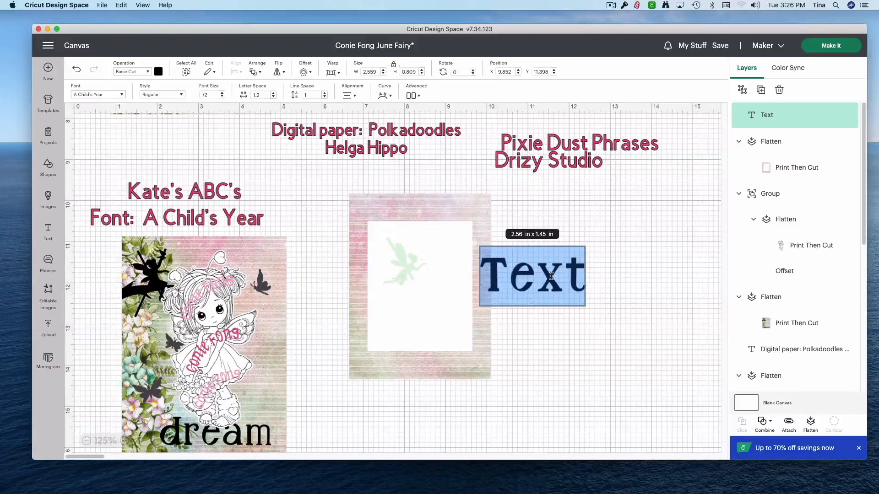
text(So pr)
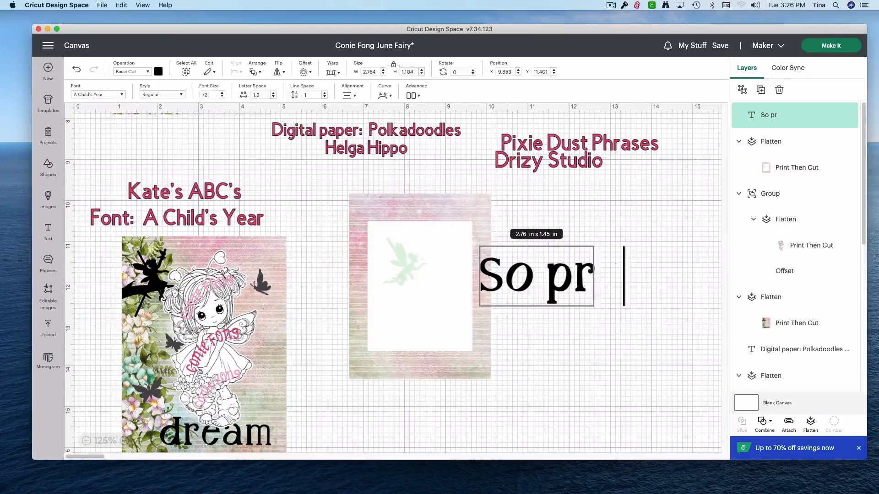
text(oud)
key(Return)
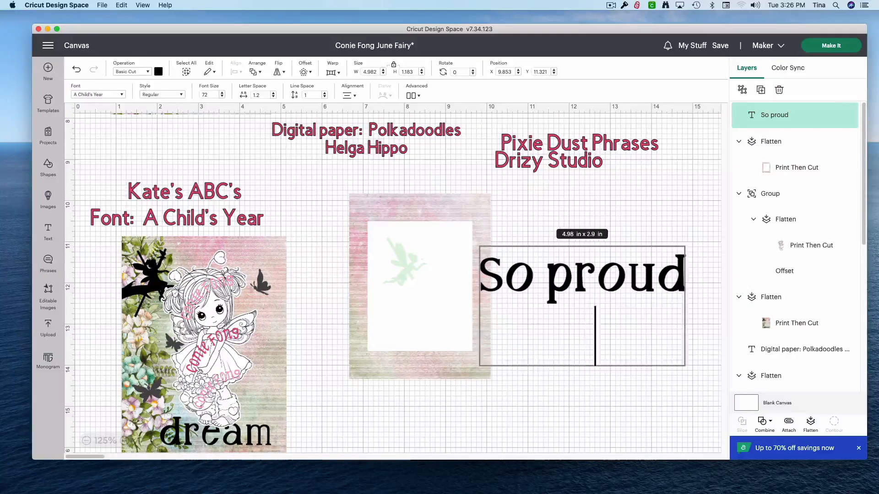
text(of o)
key(BackSpace)
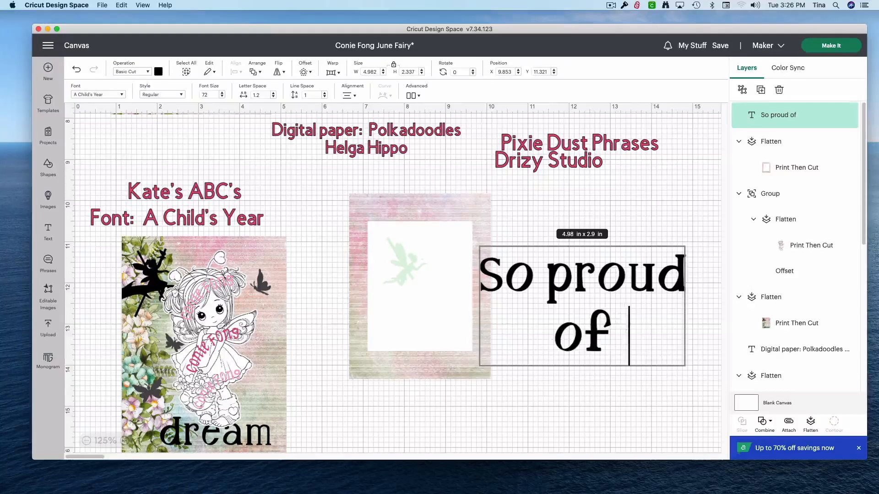
text(you!)
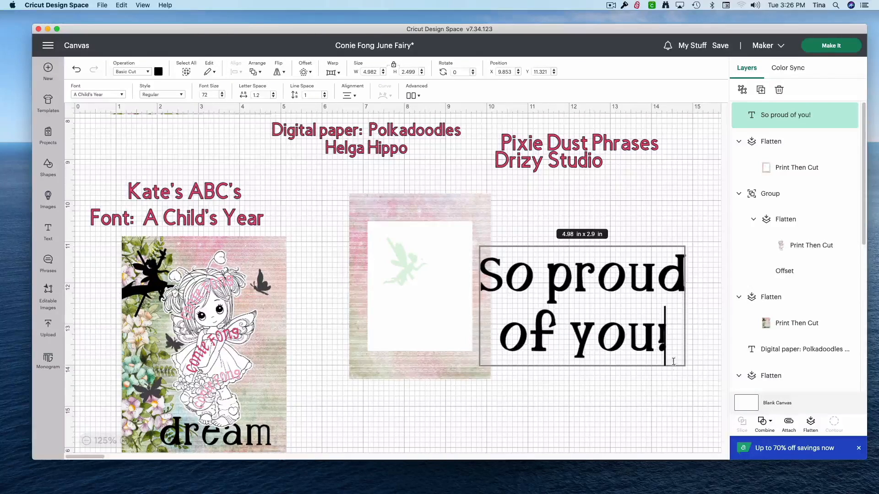
- Shrink the sentiment to fit on the white square over the fairy's lower edge and flatten it into the inside panel
click(674, 376)
click(650, 336)
drag(691, 358, 441, 304)
click(574, 321)
drag(537, 399, 384, 283)
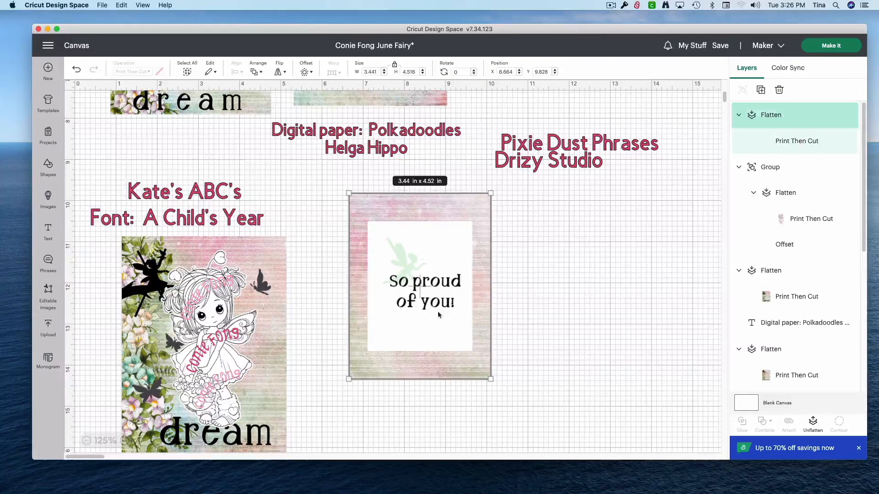
click(564, 334)
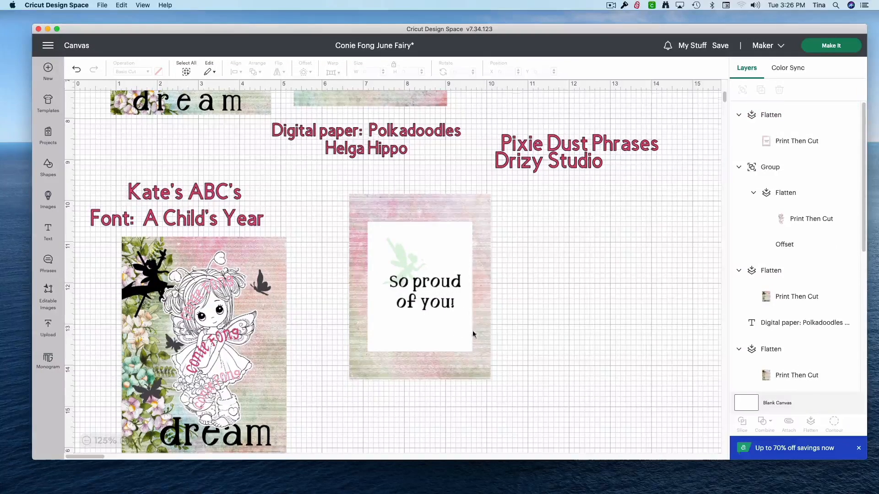
- Move the finished inside panel next to the lower dream card front
scroll(473, 333, up, 5)
scroll(479, 347, down, 4)
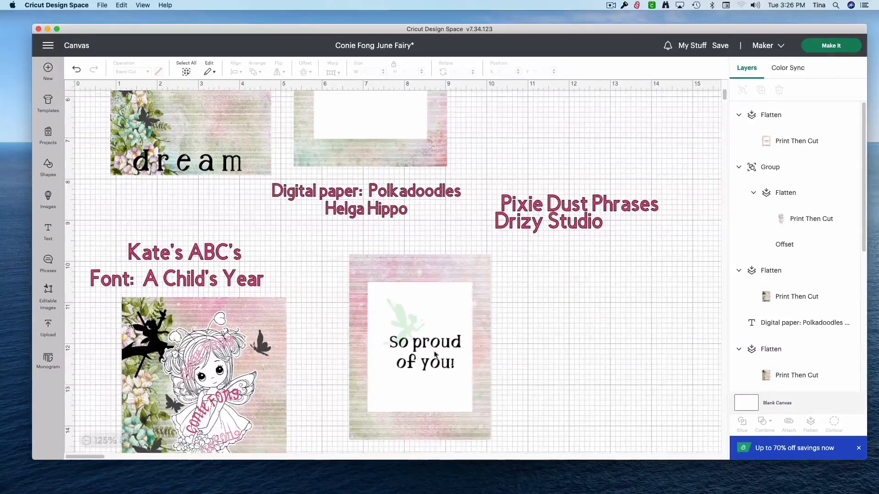
scroll(563, 361, down, 2)
drag(452, 331, 405, 392)
scroll(576, 351, down, 3)
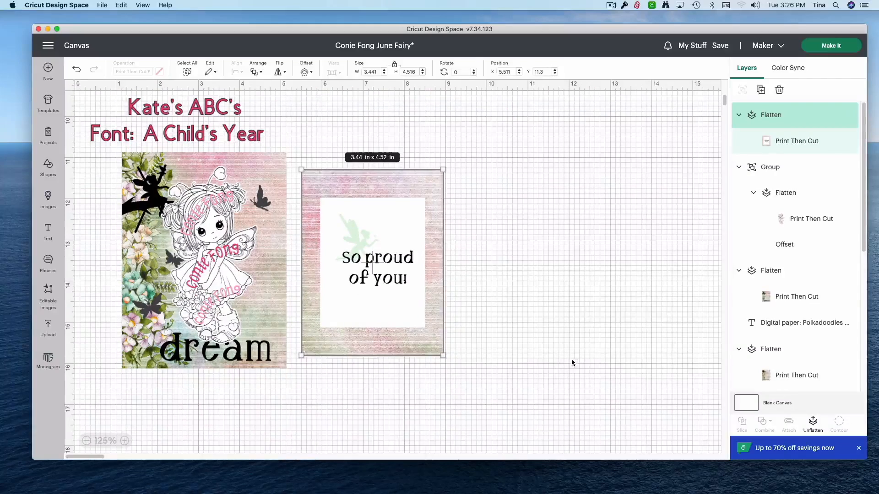
- Move the fairy girl group off the card front and create a 0.028 in rounded, welded offset around it
click(240, 271)
drag(192, 269, 513, 246)
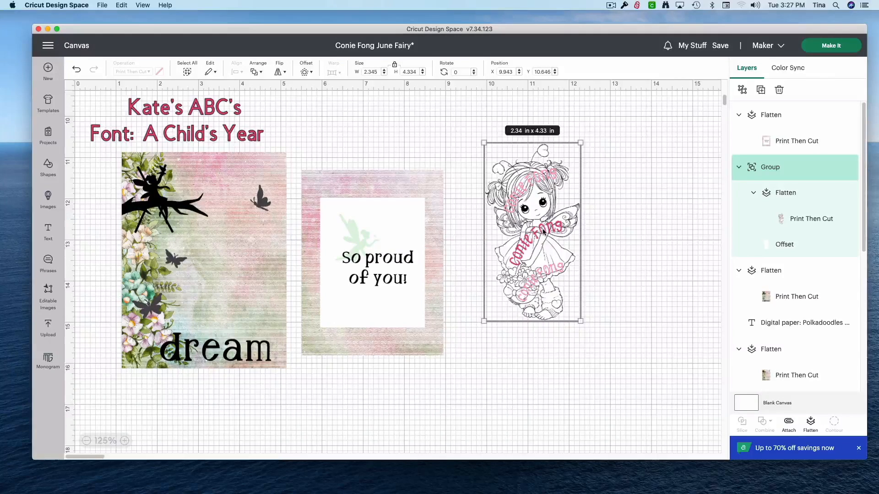
click(306, 72)
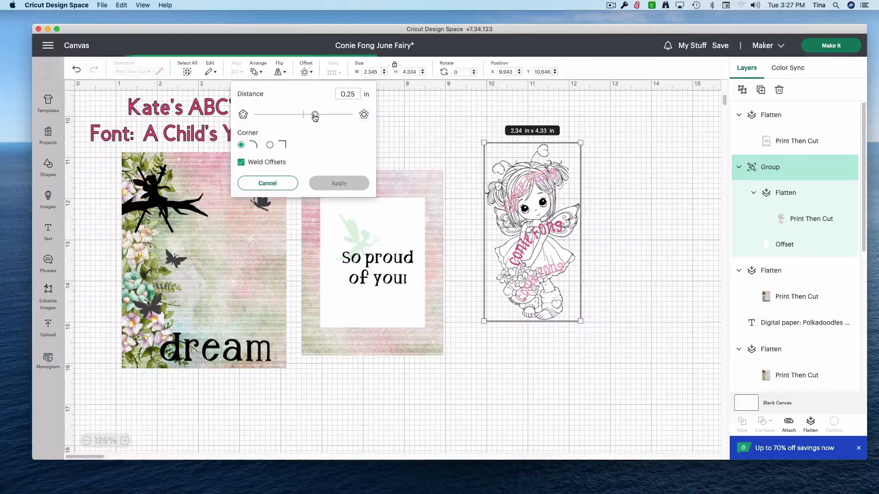
drag(315, 116, 306, 118)
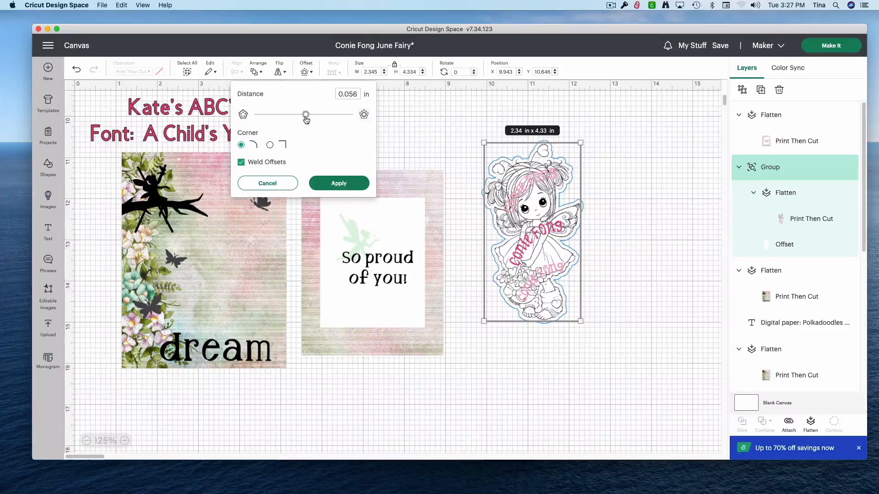
drag(306, 118, 304, 118)
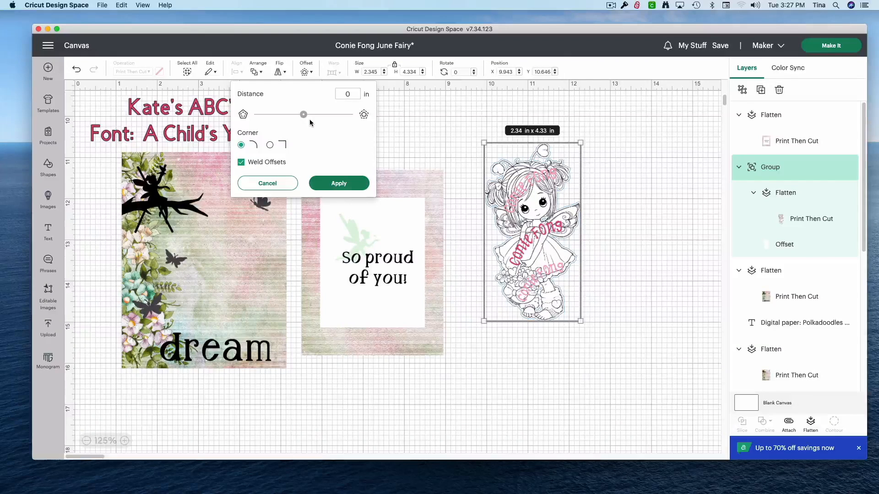
key(Right)
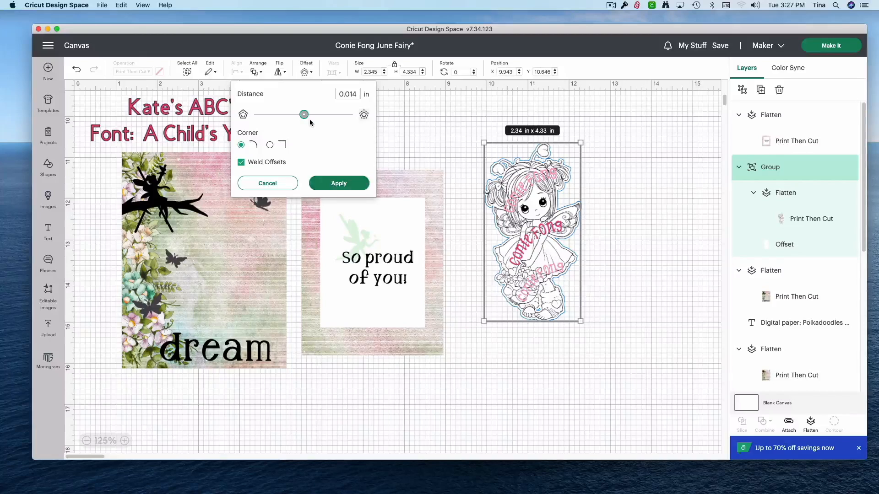
key(Right)
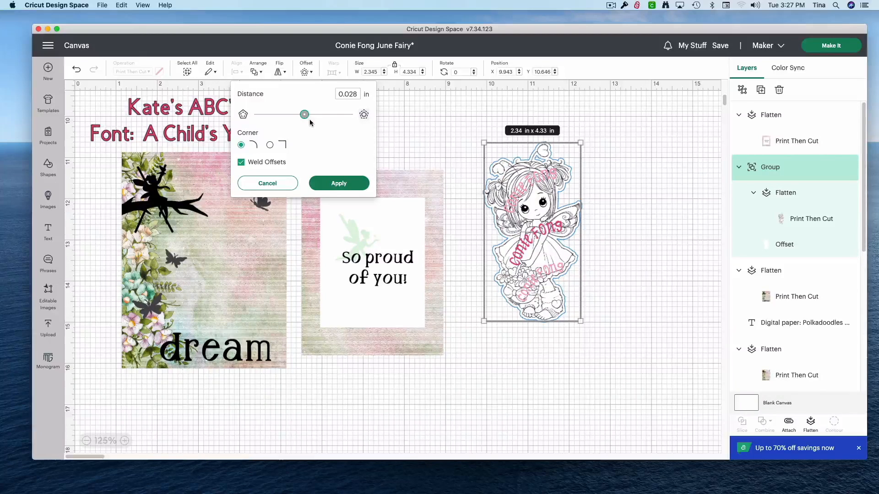
click(343, 183)
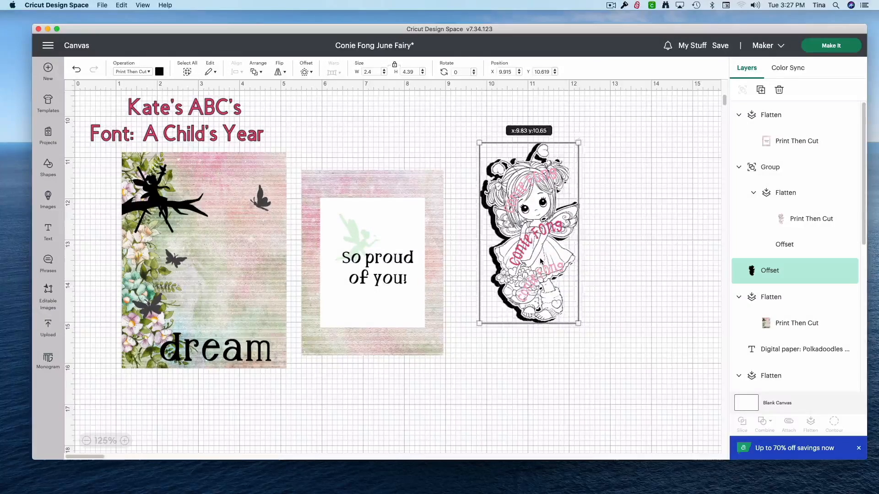
- Move the black offset clear of the fairy girl and place the girl on the upper dream card front
drag(540, 261, 643, 251)
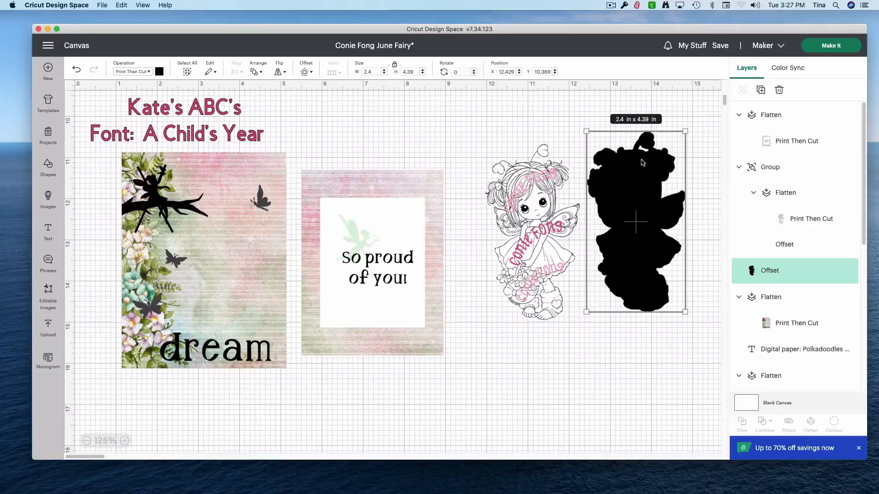
drag(541, 260, 330, 284)
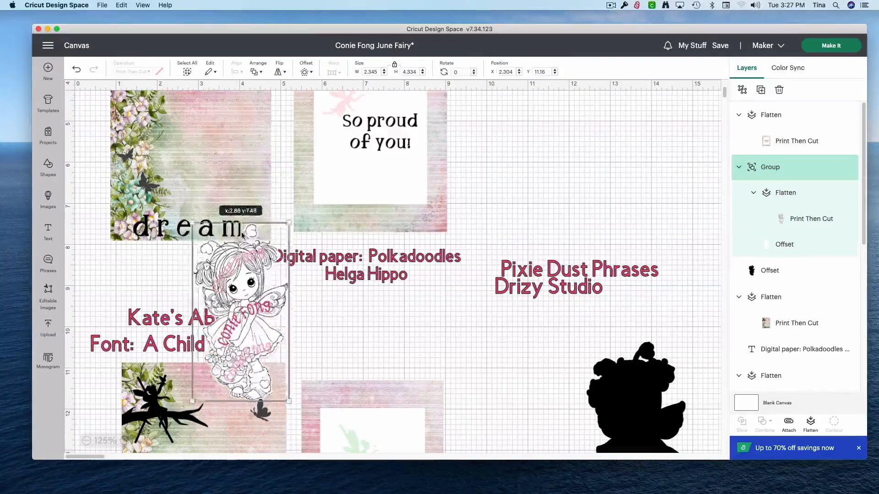
drag(241, 232, 215, 88)
scroll(362, 243, up, 5)
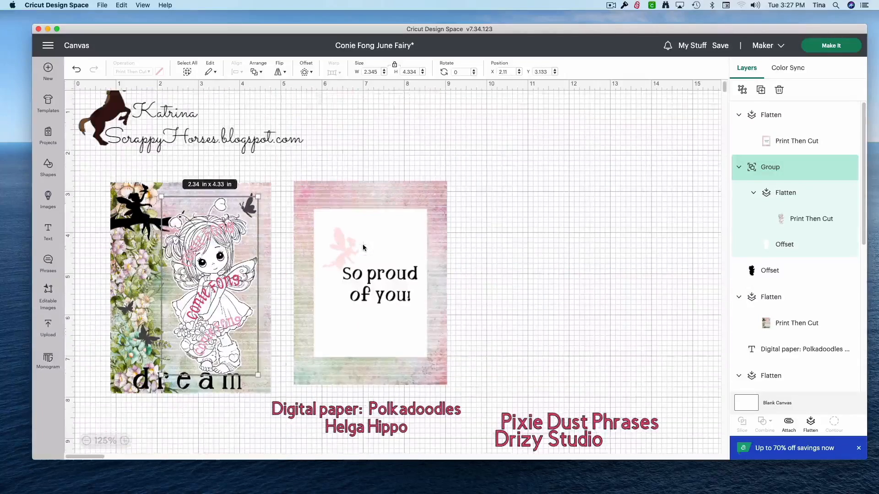